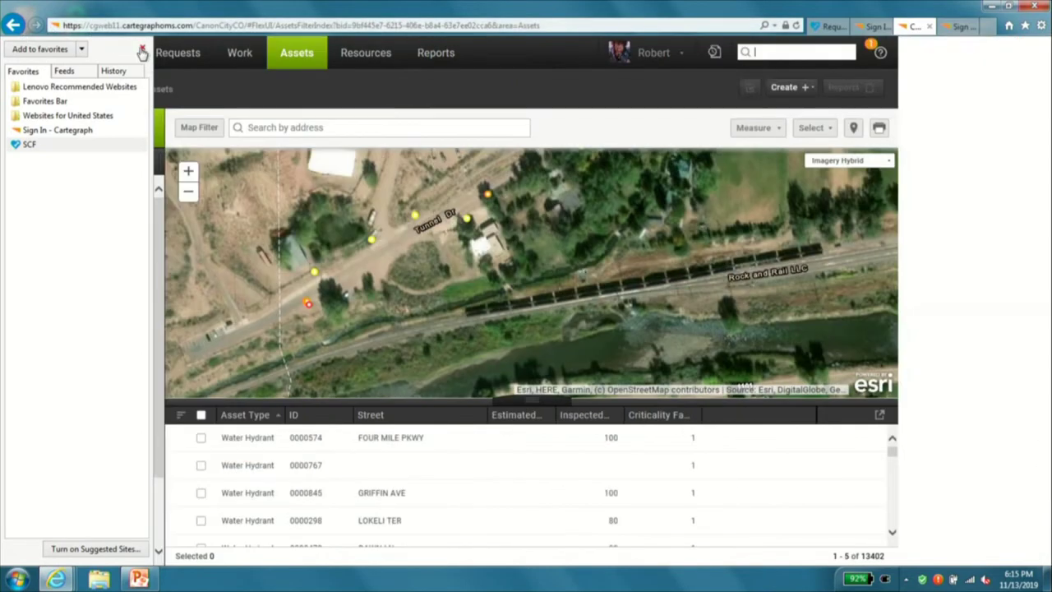
# Close the favorites sidebar and bring the hydrant and valves at the west end of Tunnel Dr into close view on the asset map.
pyautogui.click(141, 51)
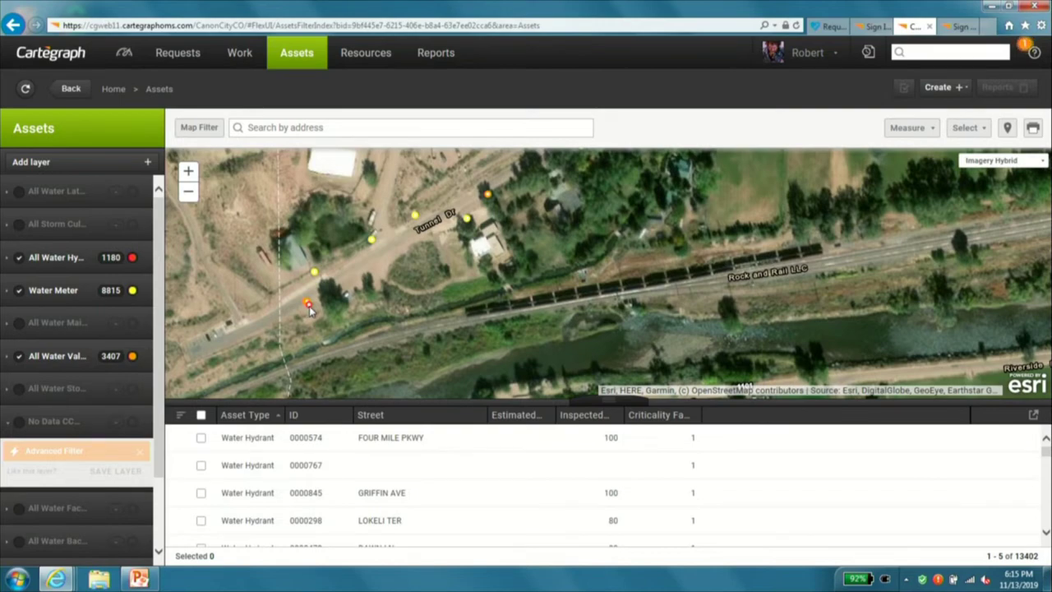
pyautogui.scroll(2, 288, 275)
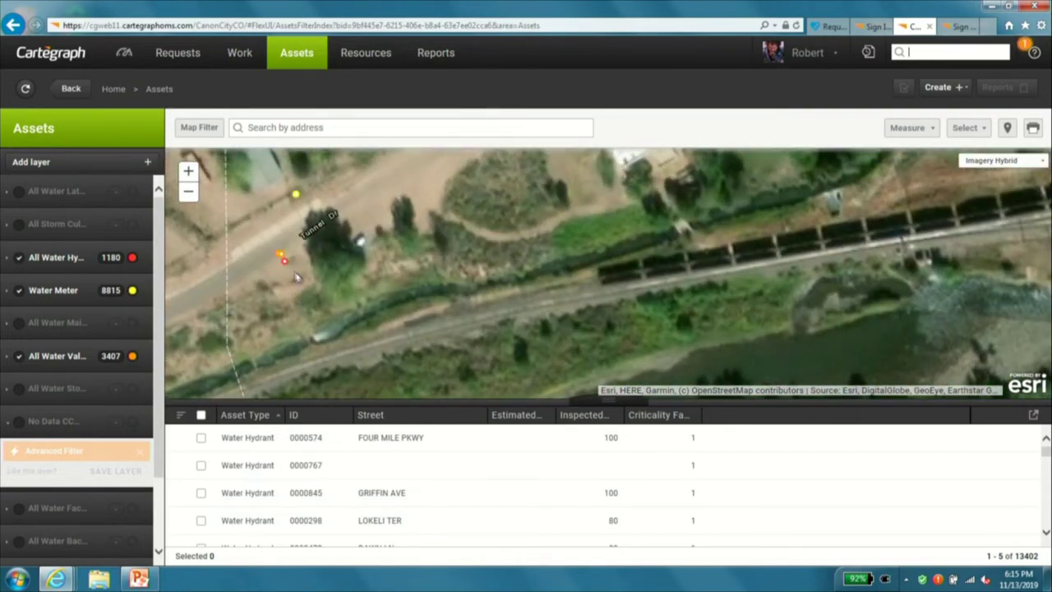
pyautogui.scroll(3, 280, 246)
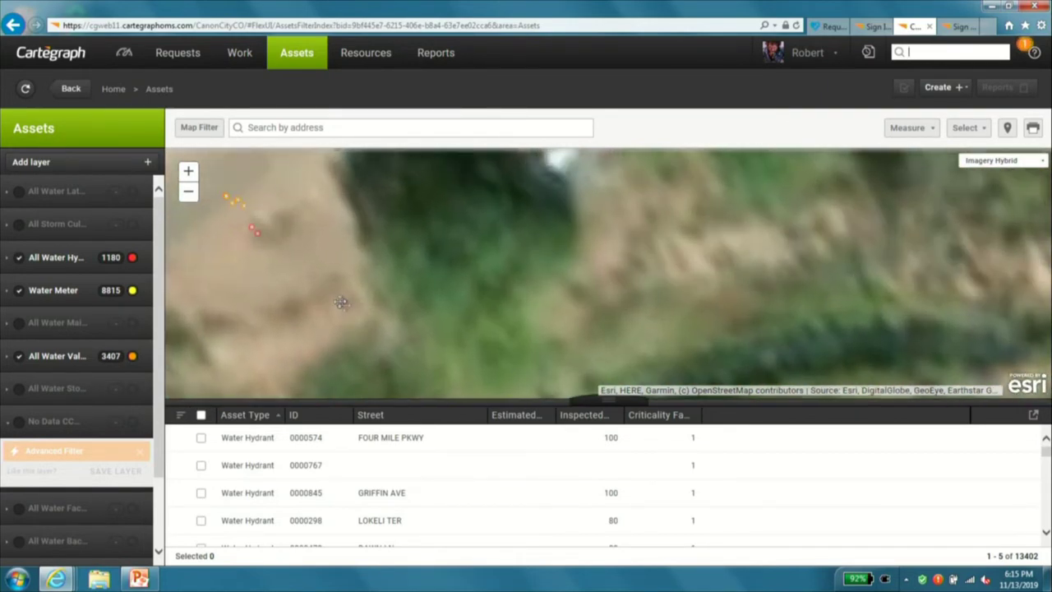
pyautogui.moveTo(249, 231); pyautogui.dragTo(347, 304)
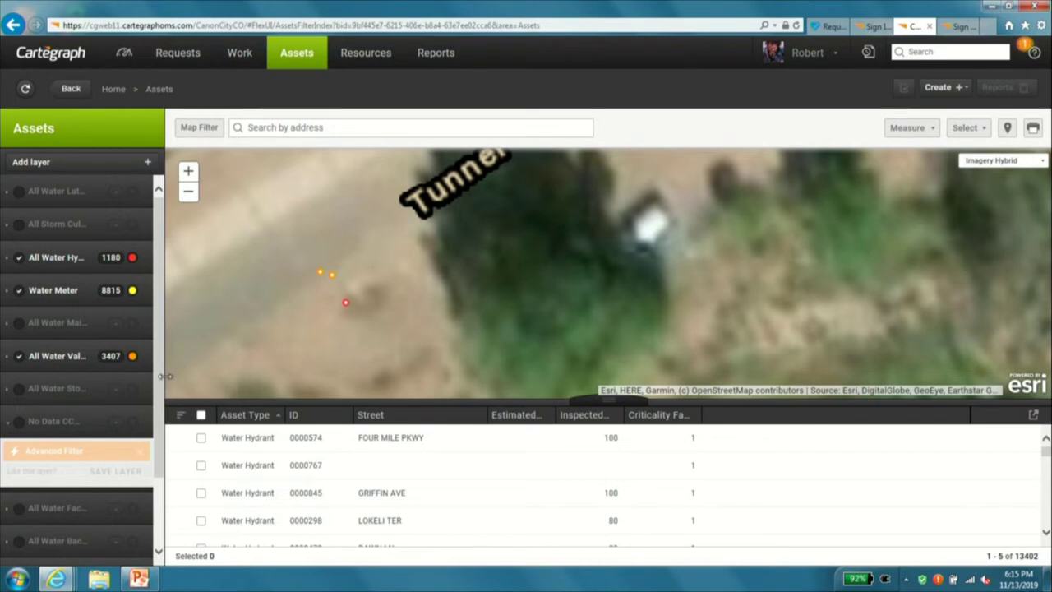
# Show the water mains layer on the asset map together with the hydrants, meters and valves.
pyautogui.click(19, 326)
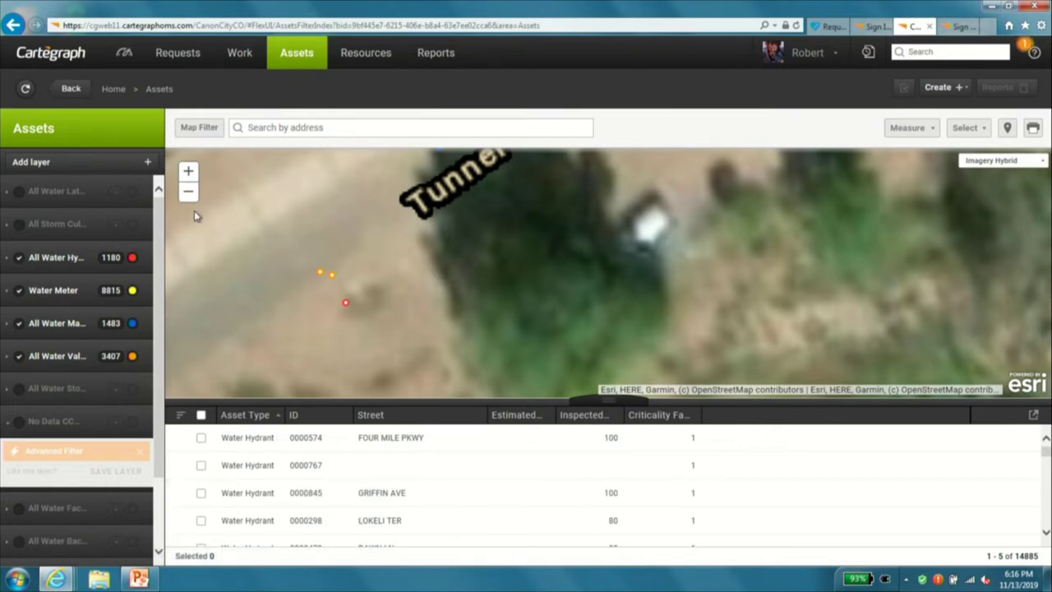
pyautogui.click(88, 293)
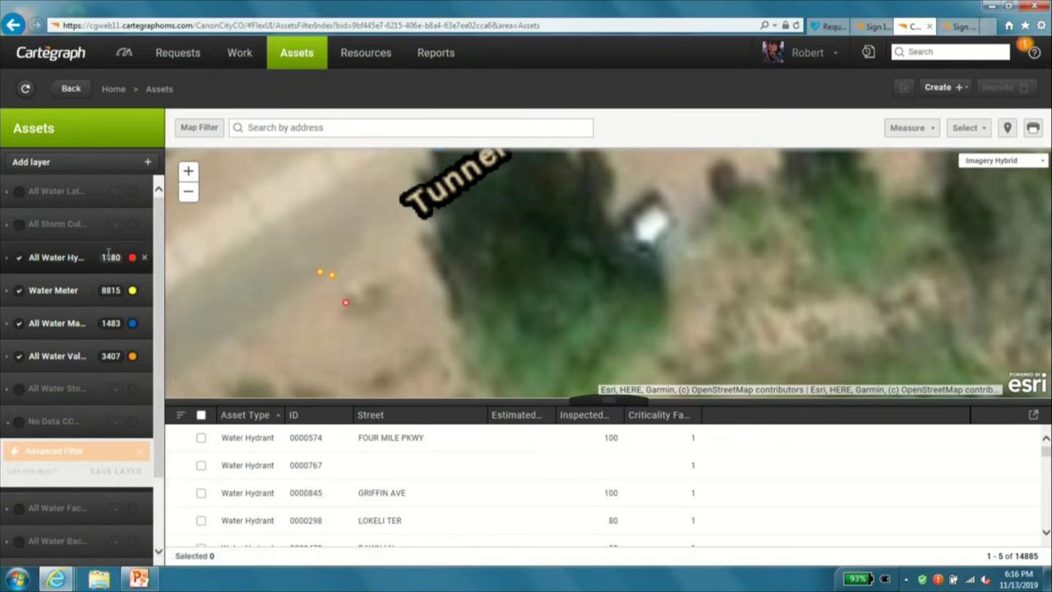
pyautogui.click(72, 272)
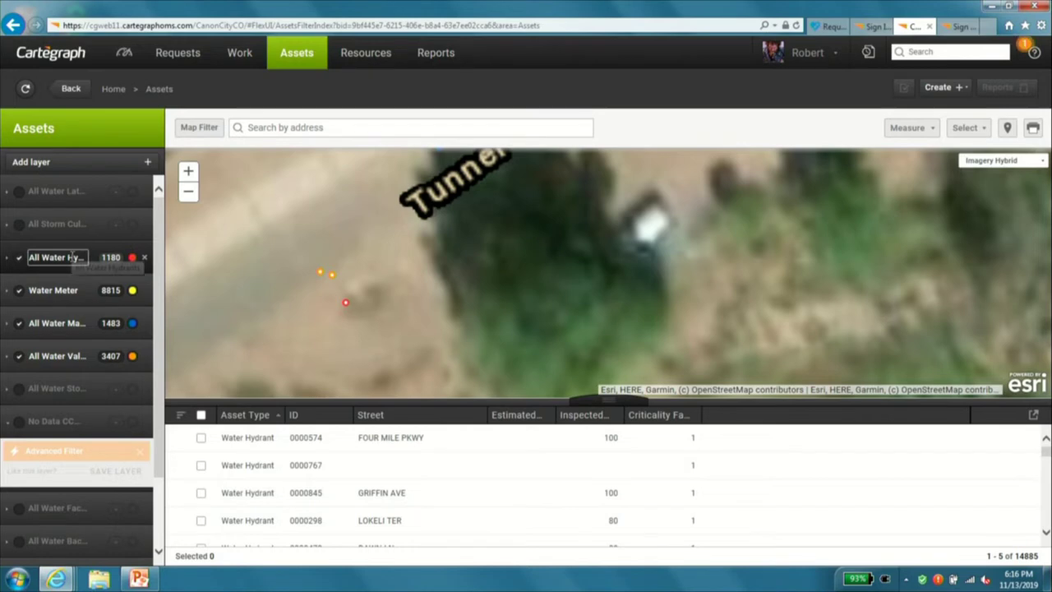
pyautogui.click(71, 325)
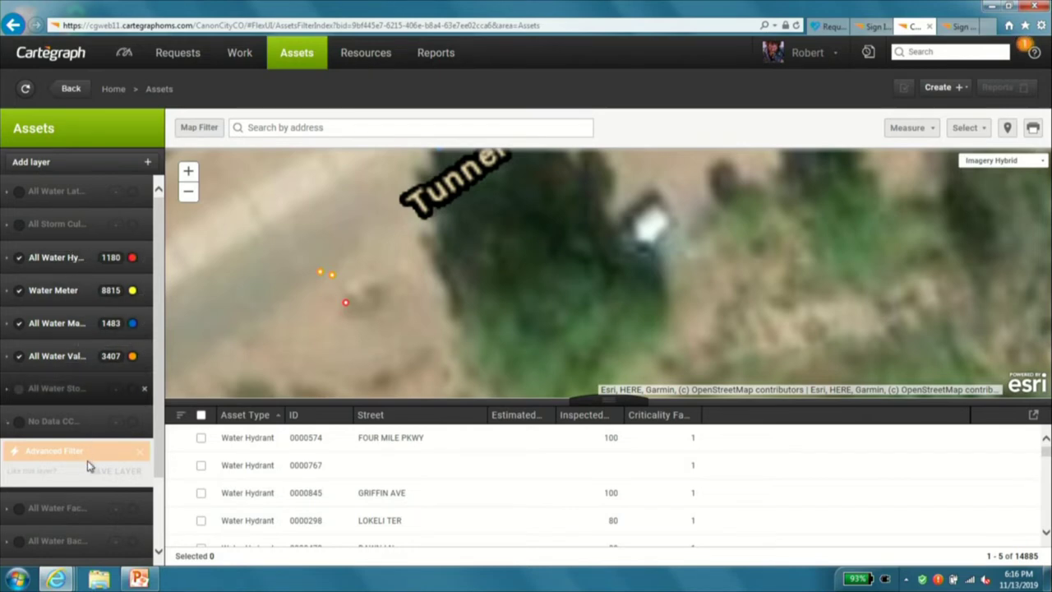
pyautogui.click(79, 359)
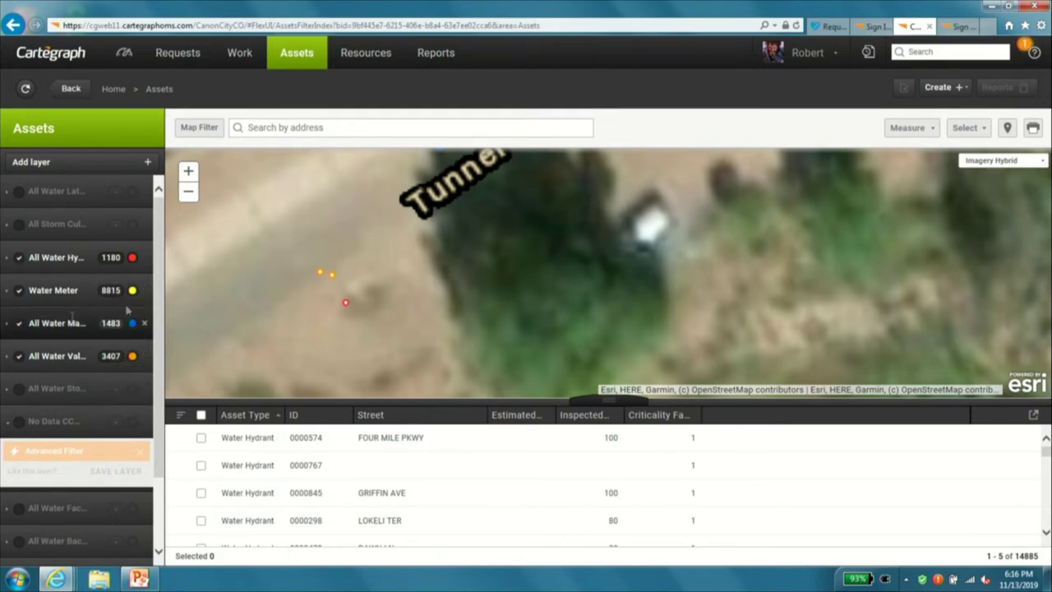
# Select the water main running along Tunnel Dr on the map and open its full asset record.
pyautogui.scroll(-1, 364, 234)
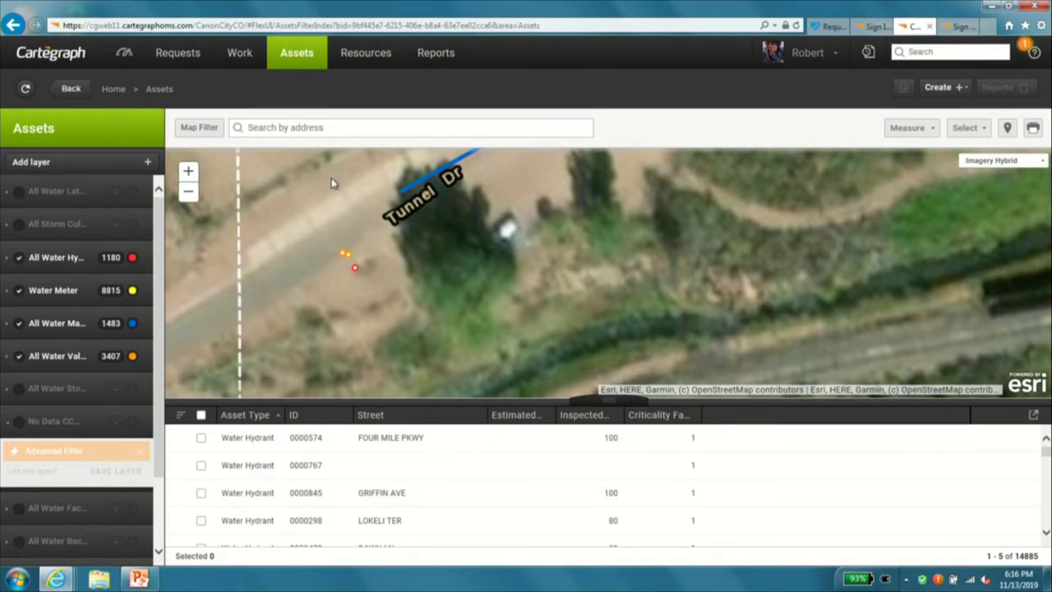
pyautogui.moveTo(460, 189); pyautogui.dragTo(440, 392)
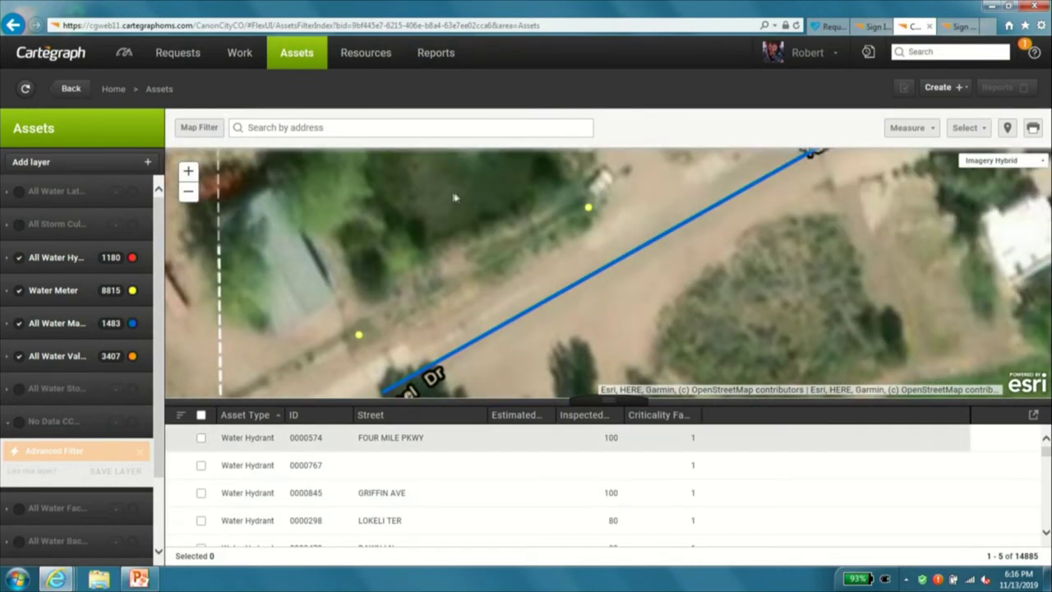
pyautogui.click(558, 298)
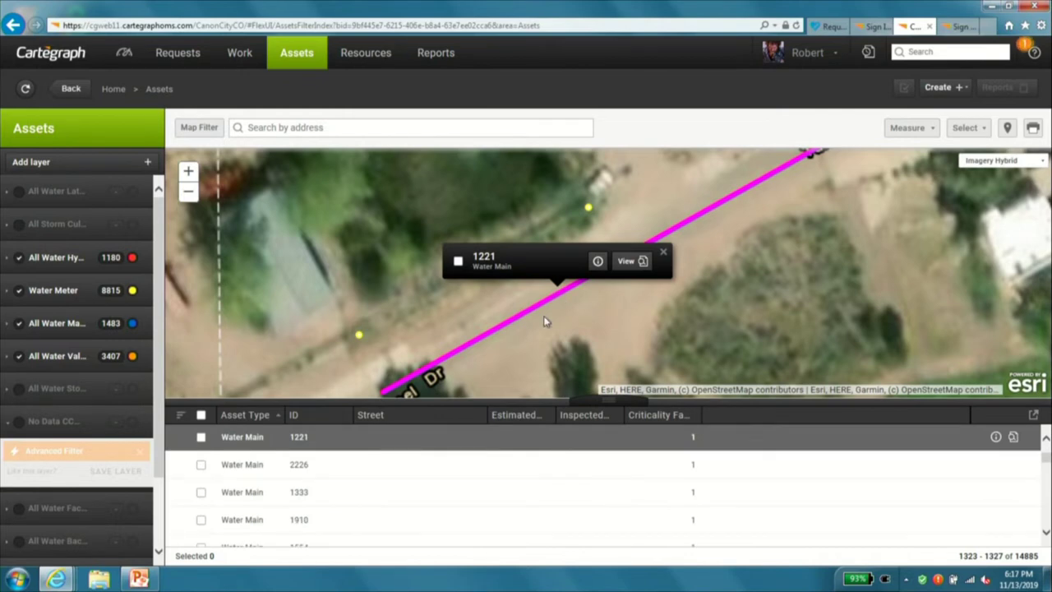
pyautogui.click(623, 263)
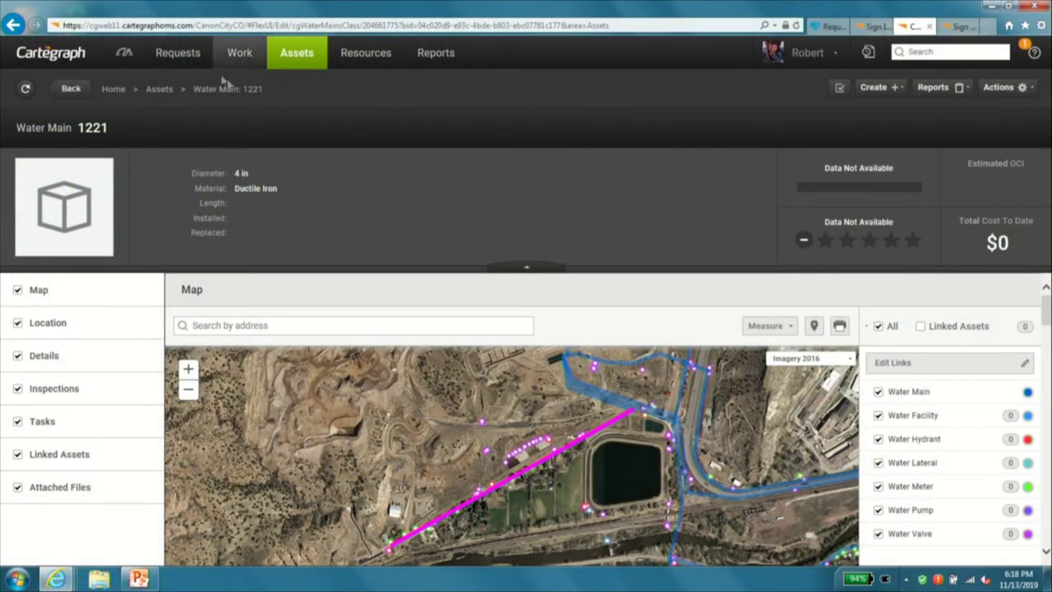
# Switch to the work area, open the work order "Leak Repair 10th & Oak" and look over its task map and task list.
pyautogui.click(237, 56)
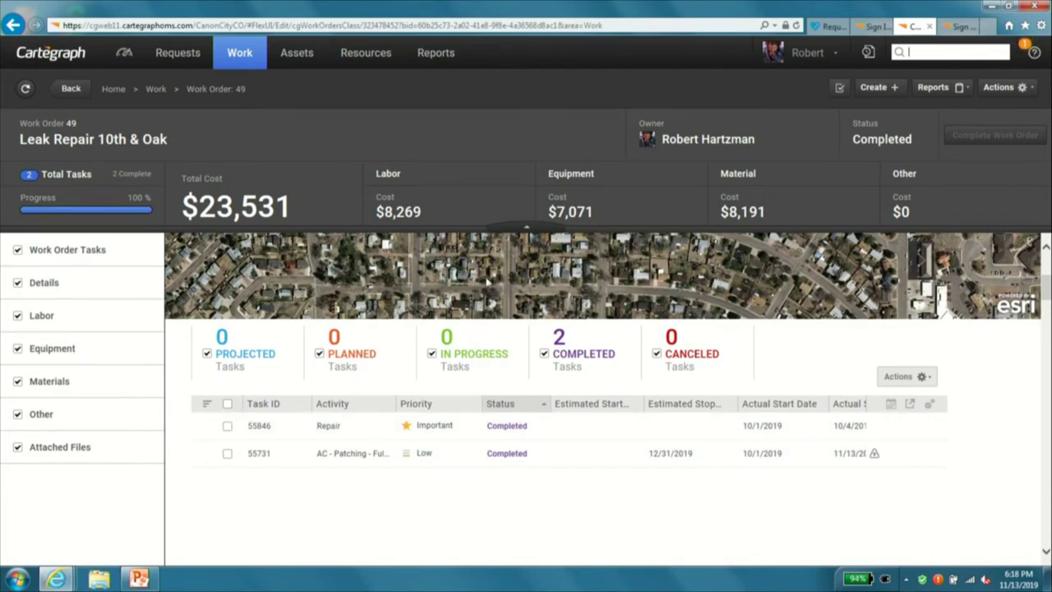
pyautogui.scroll(-2, 512, 305)
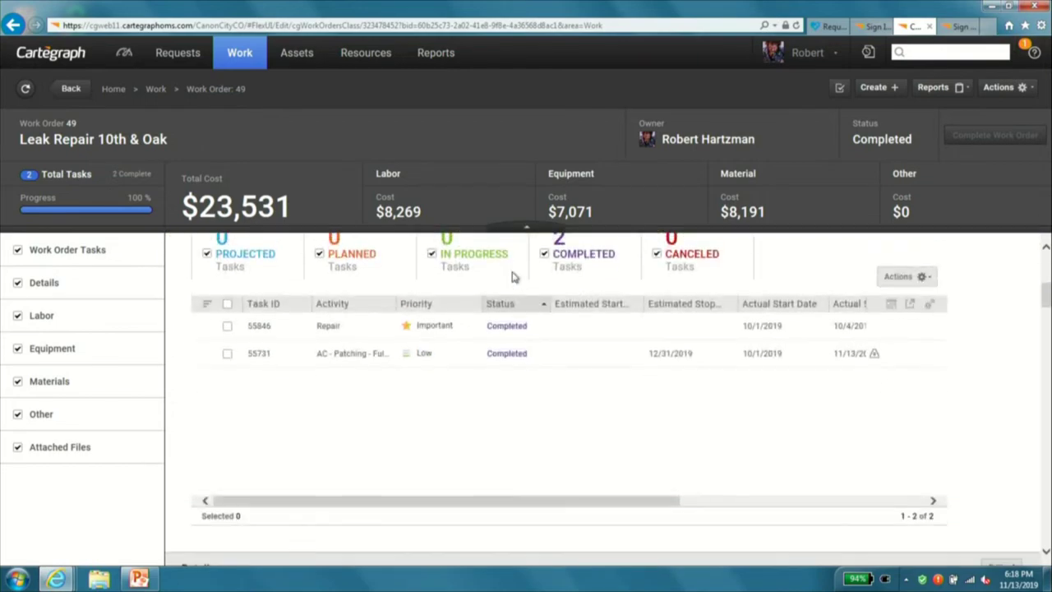
pyautogui.scroll(3, 496, 261)
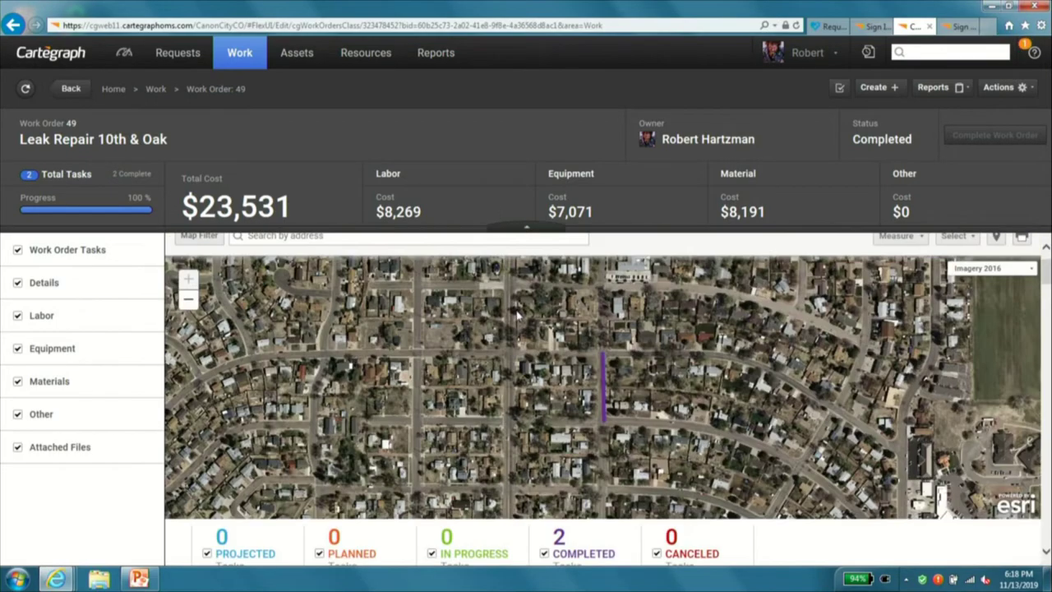
pyautogui.scroll(1, 516, 309)
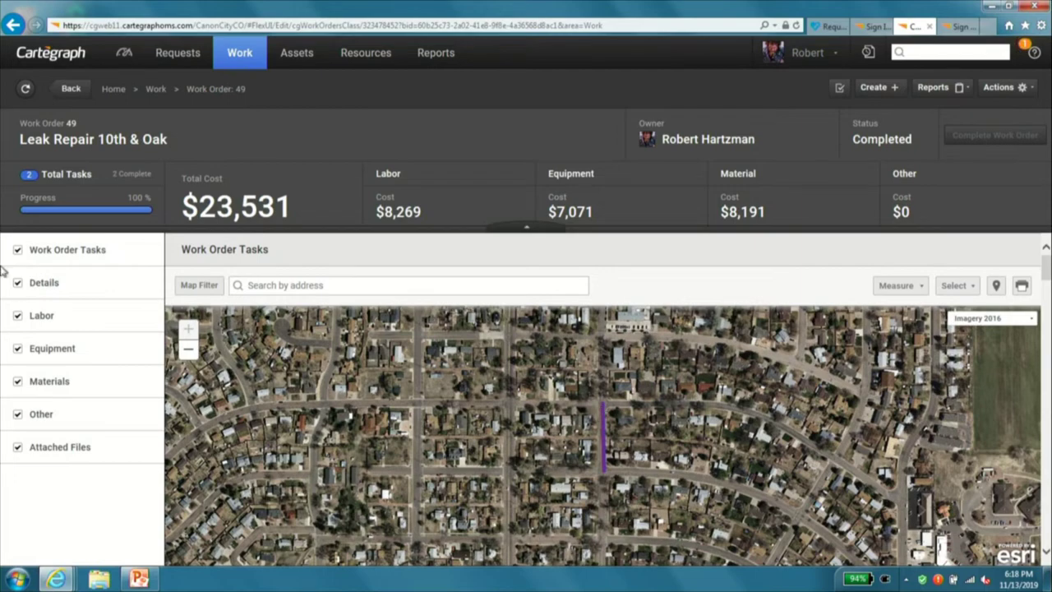
# Review the work order's basic details and go through its labor list with the hours per worker.
pyautogui.click(43, 283)
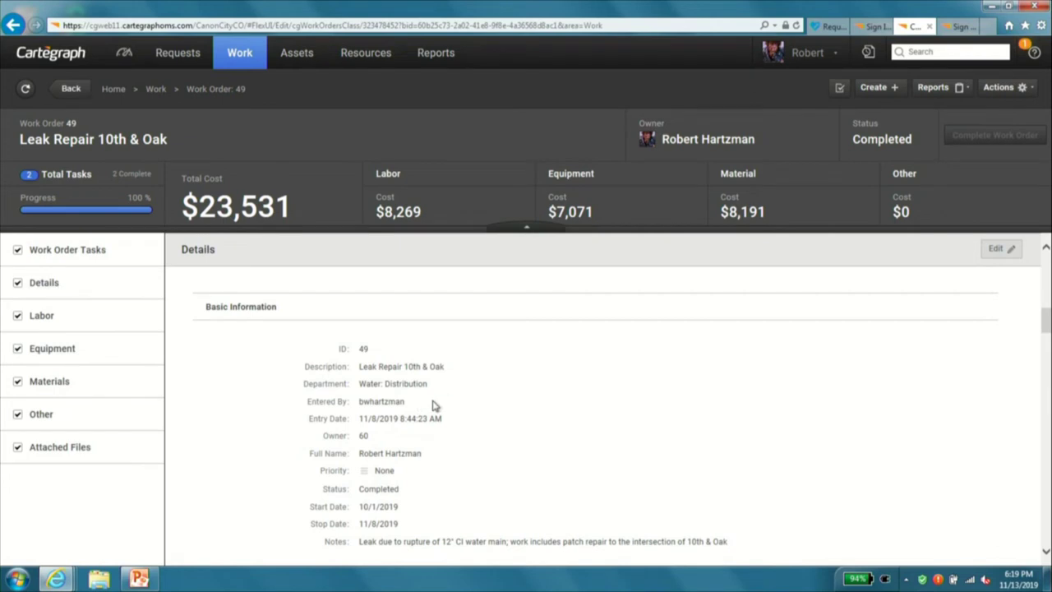
pyautogui.click(42, 320)
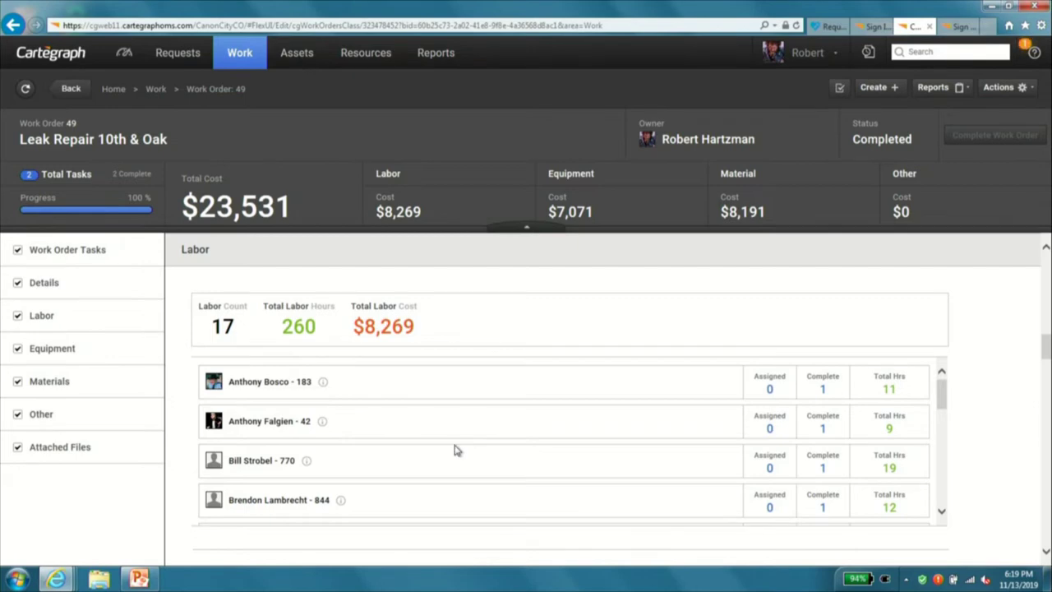
pyautogui.scroll(-5, 457, 449)
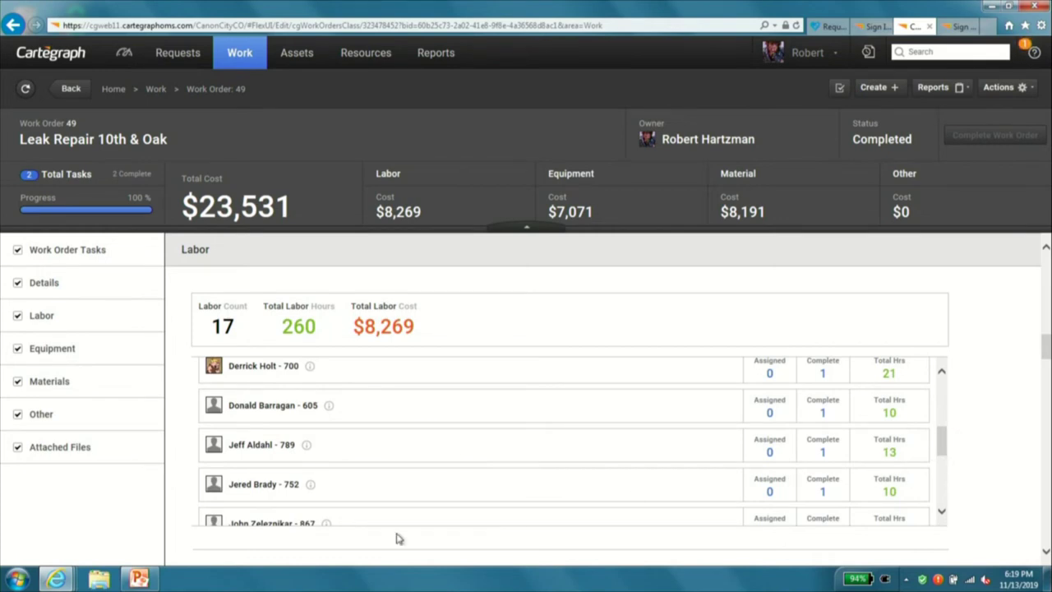
# Go through the work order's full equipment list and its materials list, including usage, quantities and costs.
pyautogui.click(52, 348)
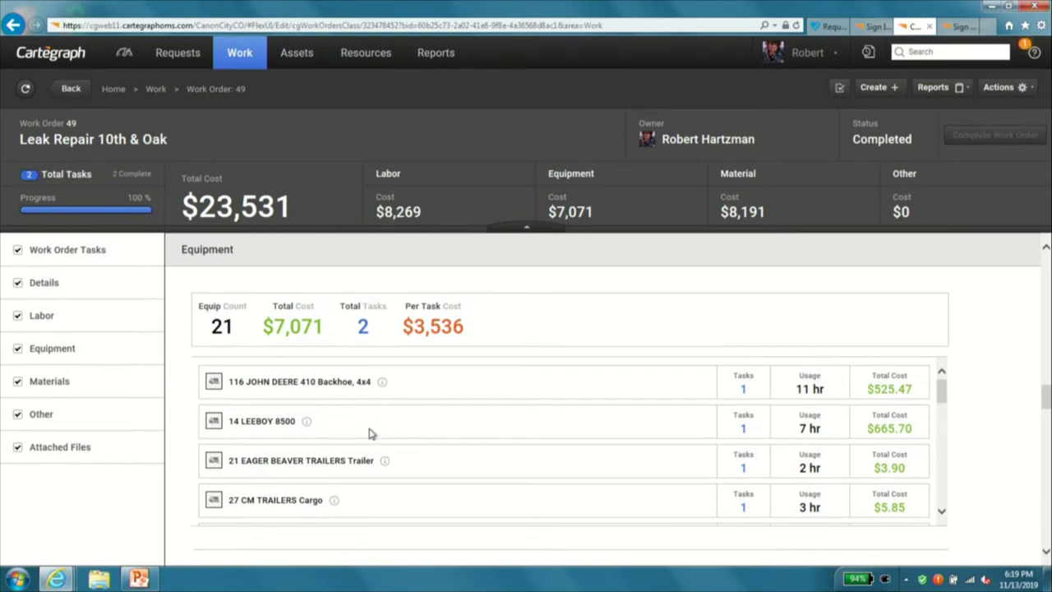
pyautogui.scroll(-1, 369, 433)
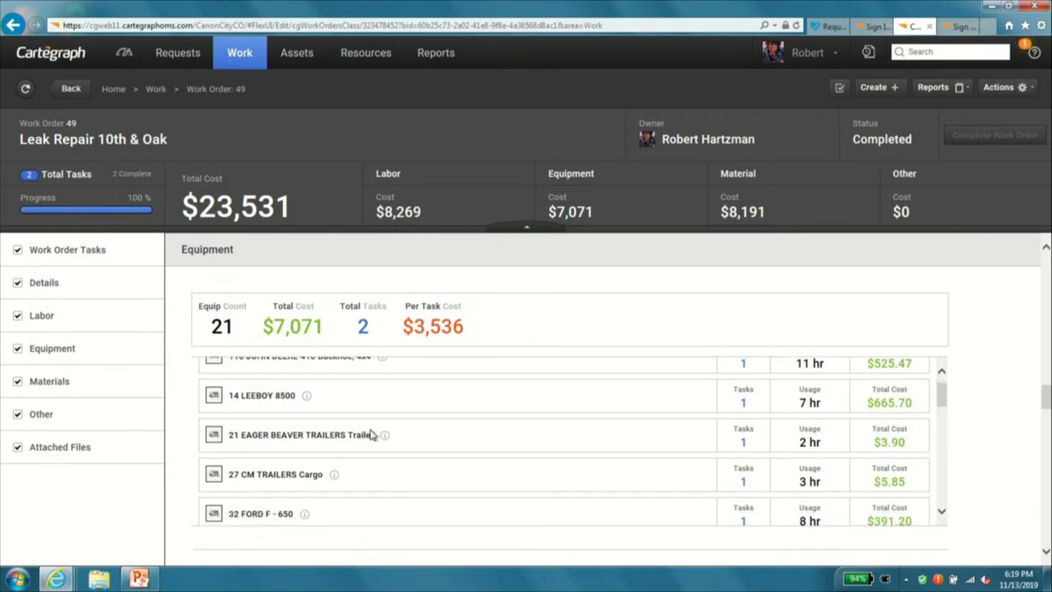
pyautogui.scroll(-1, 373, 434)
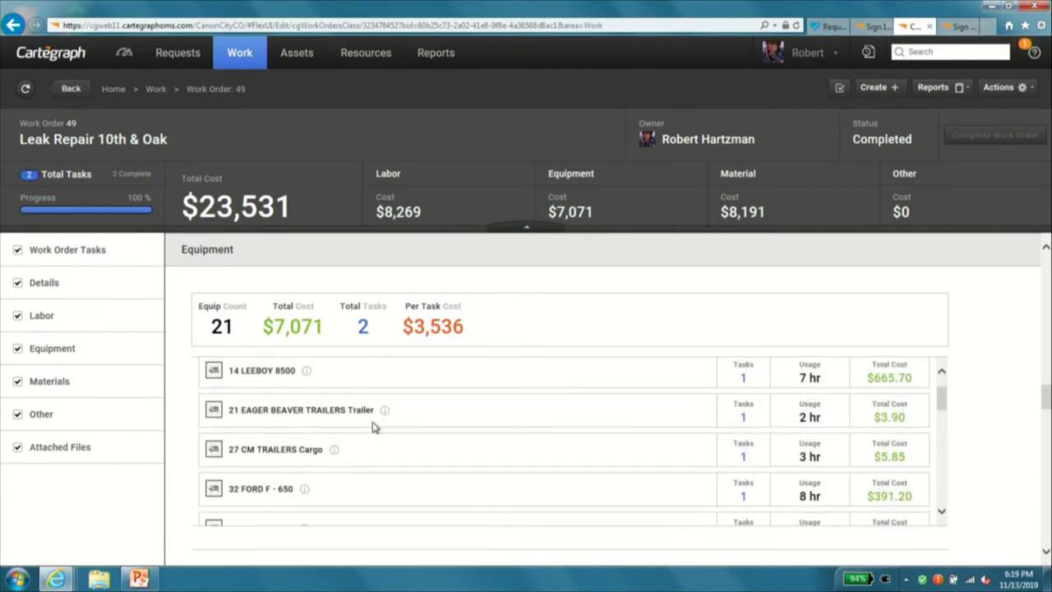
pyautogui.scroll(-4, 373, 425)
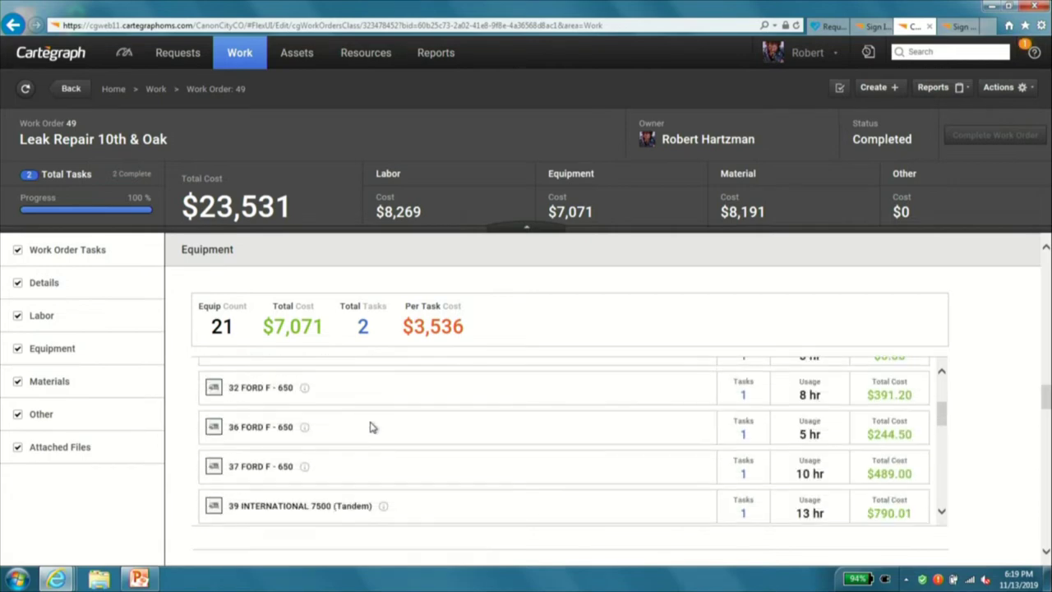
pyautogui.scroll(-6, 370, 427)
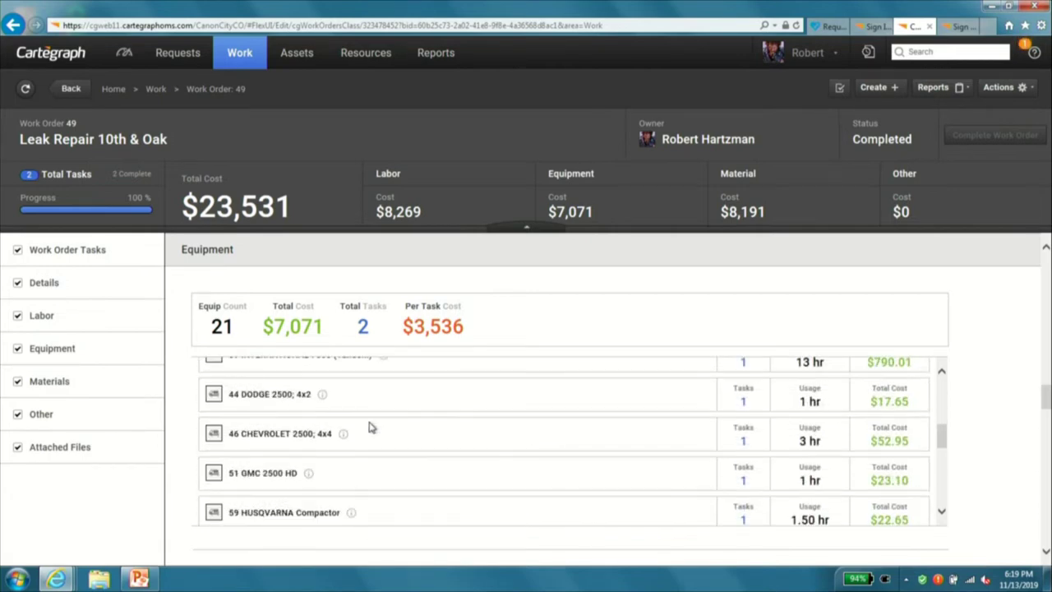
pyautogui.scroll(-5, 368, 428)
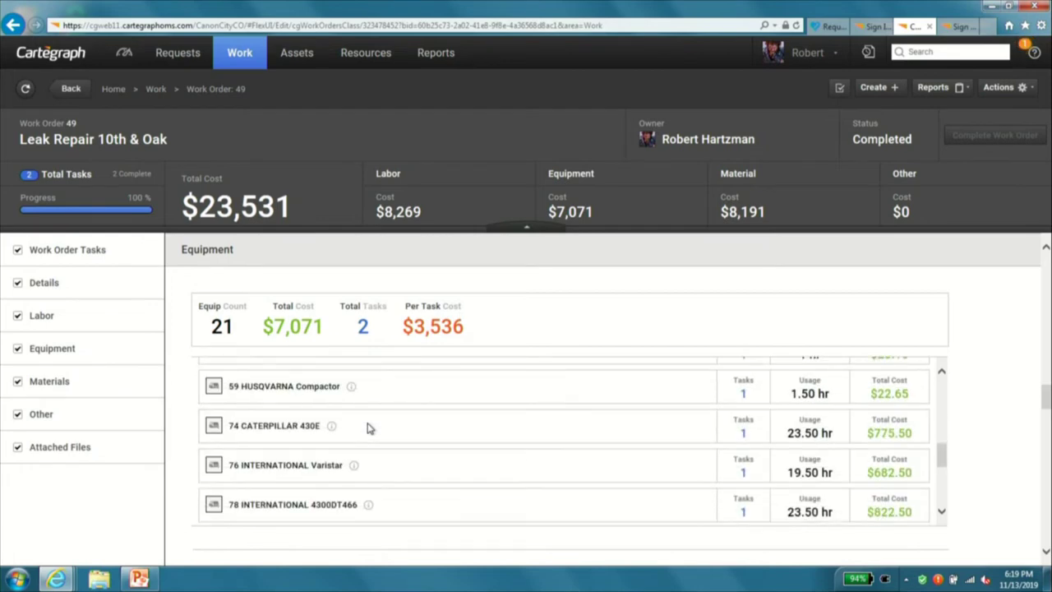
pyautogui.scroll(-5, 368, 427)
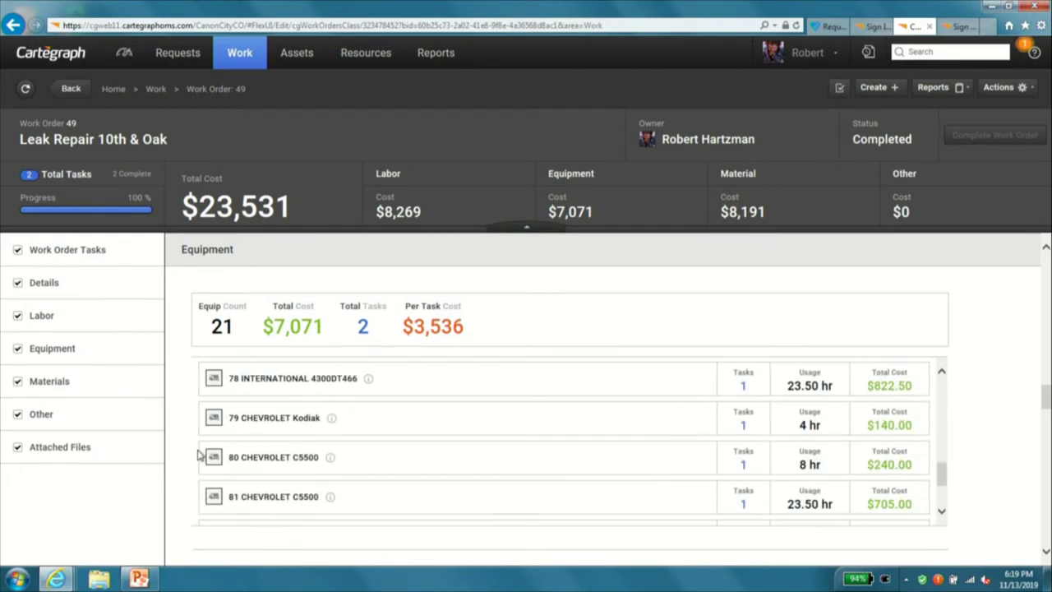
pyautogui.click(49, 385)
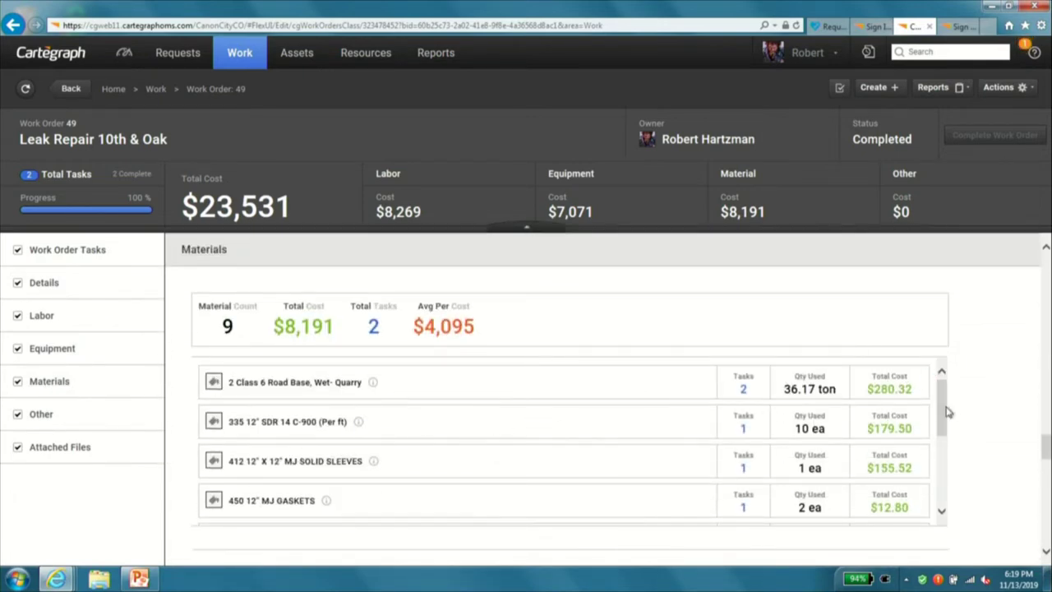
pyautogui.moveTo(943, 426); pyautogui.dragTo(945, 518)
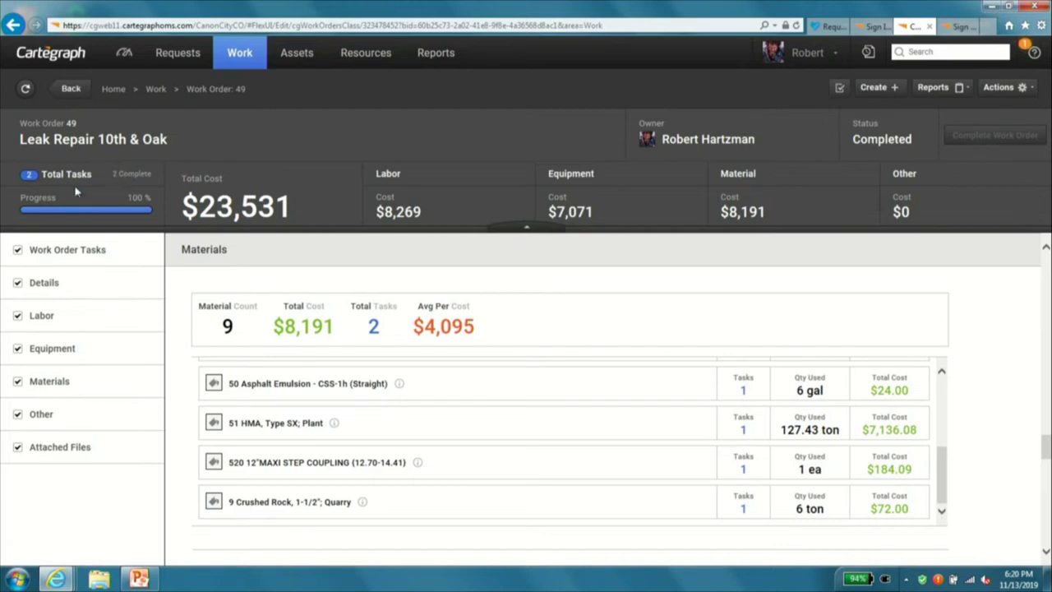
# Return to the work order's task list and open the Repair task with Important priority.
pyautogui.click(65, 250)
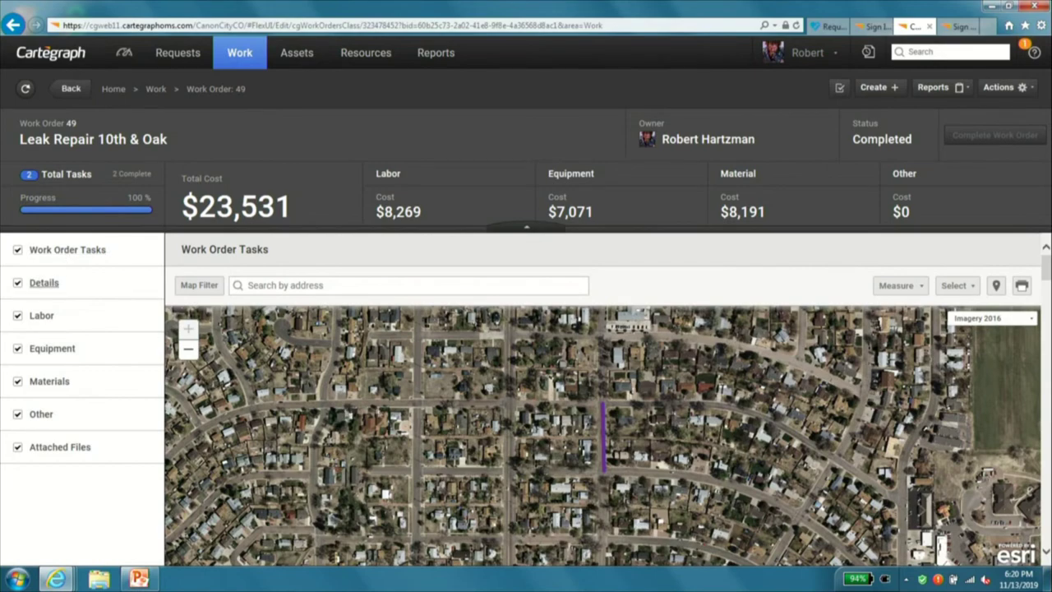
pyautogui.scroll(-2, 463, 417)
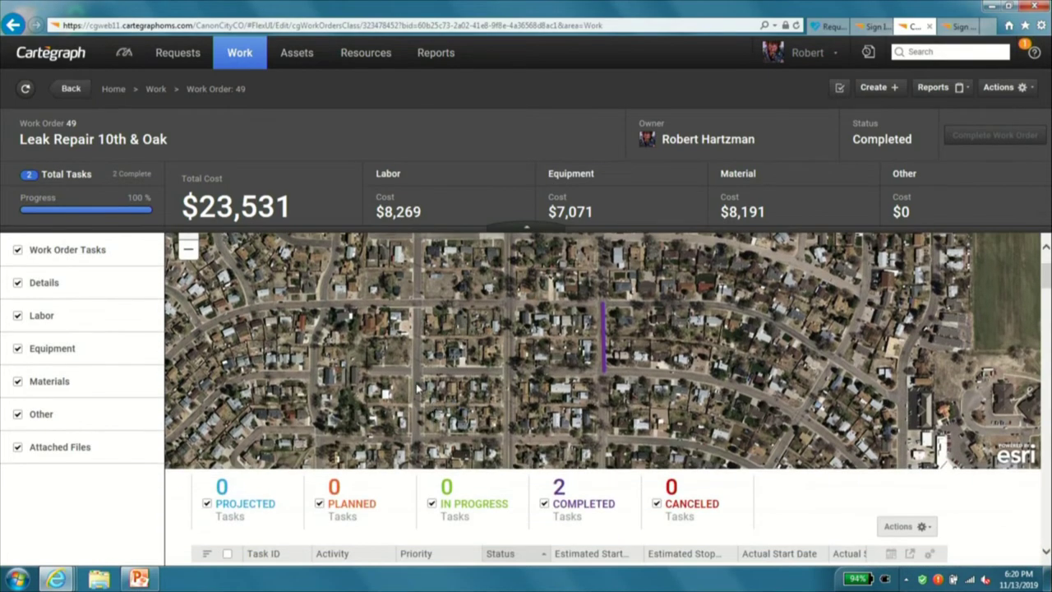
pyautogui.scroll(-1, 417, 390)
pyautogui.scroll(-1, 415, 399)
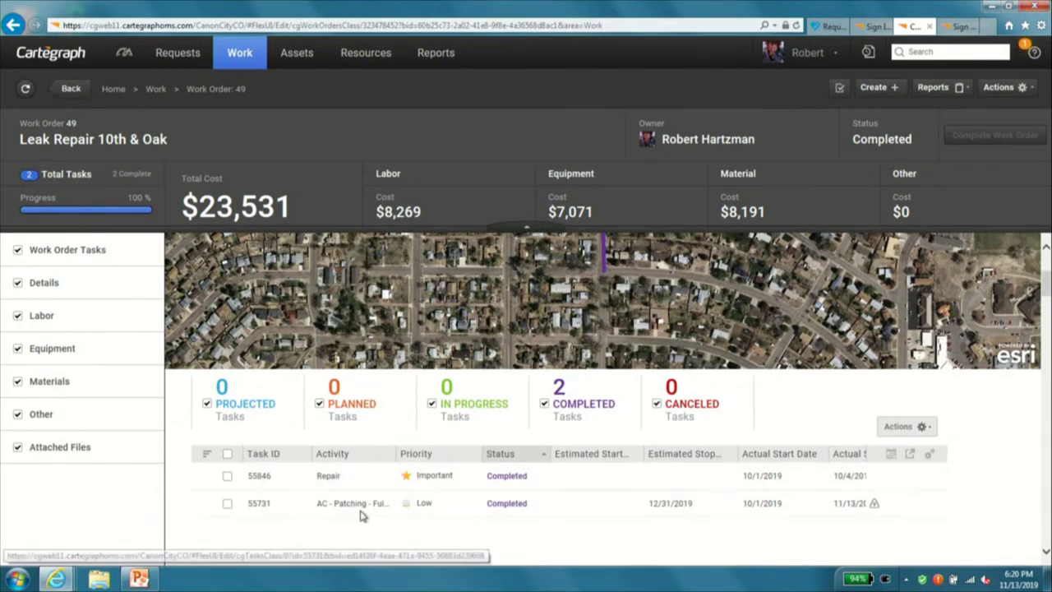
pyautogui.click(258, 476)
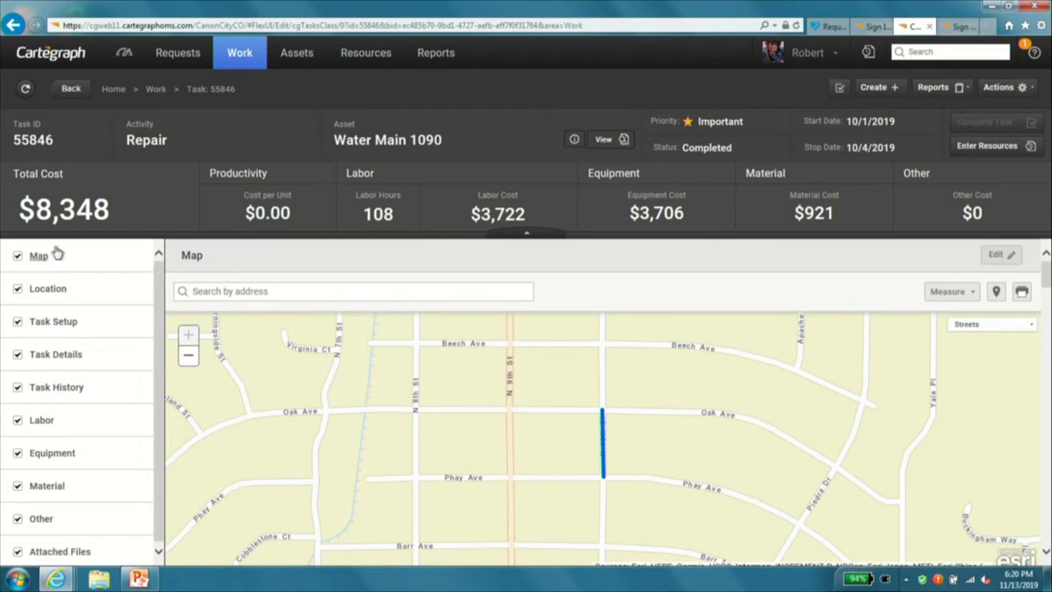
# Go back to the work order and open its low-priority AC - Patching - Full Depth task.
pyautogui.click(67, 91)
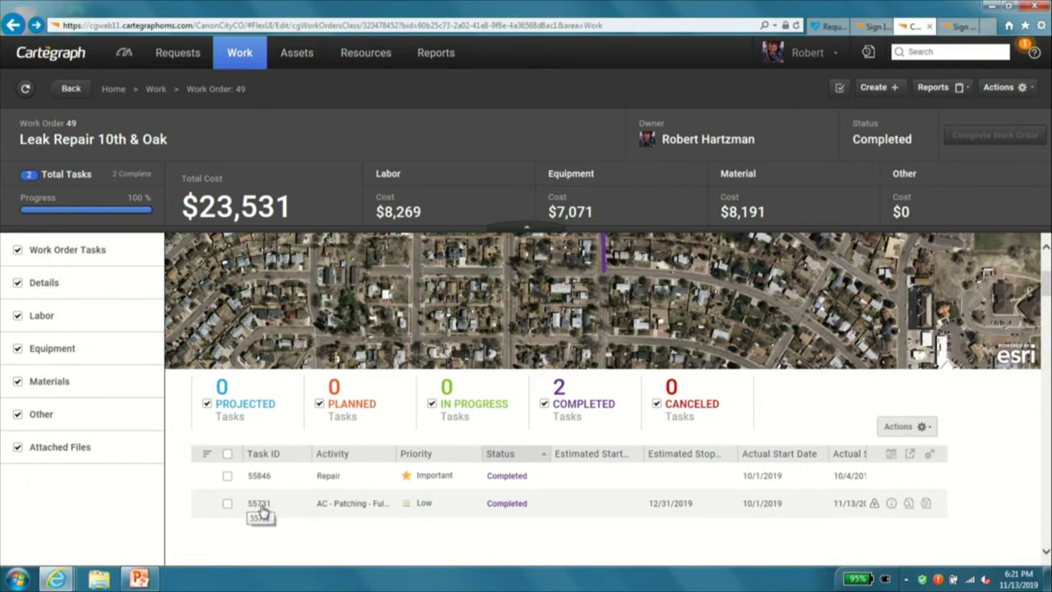
pyautogui.click(251, 505)
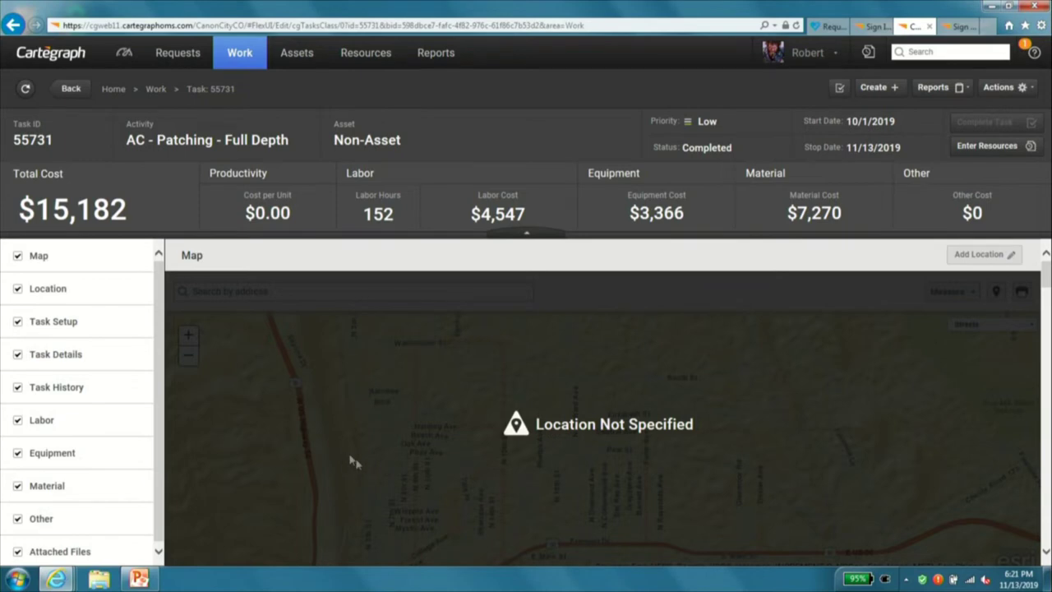
# Review the patching task's location, setup, details and assignments, and go back to the leak repair work order.
pyautogui.scroll(-2, 373, 475)
pyautogui.scroll(-3, 246, 497)
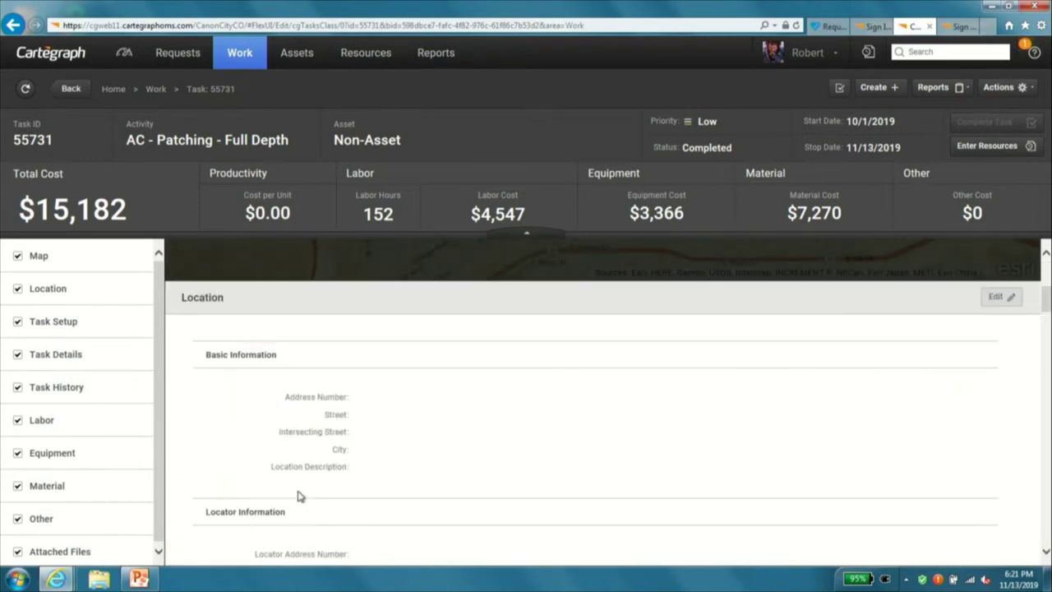
pyautogui.scroll(-4, 256, 462)
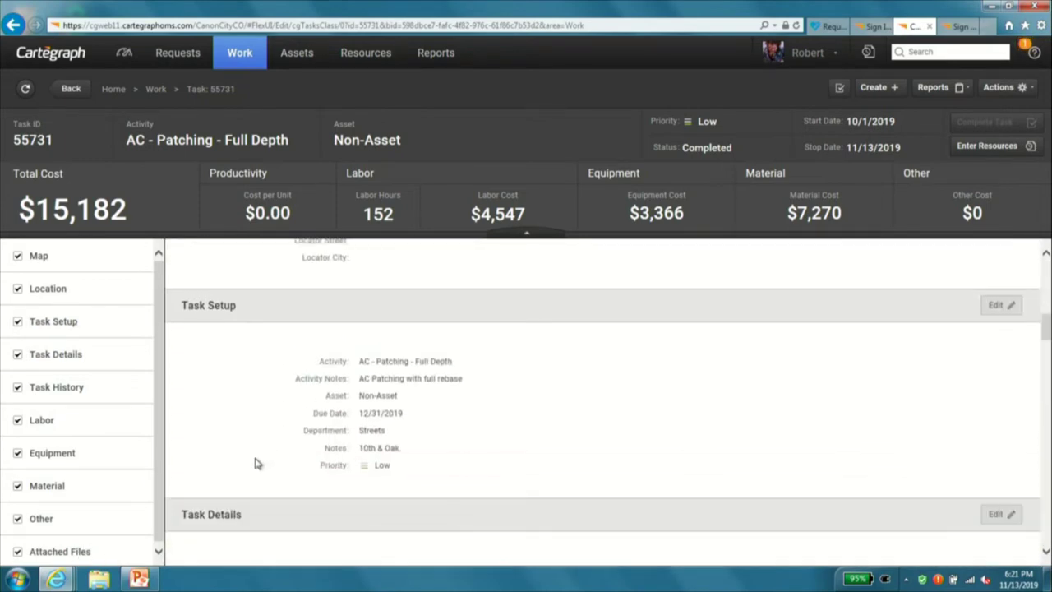
pyautogui.scroll(-3, 254, 464)
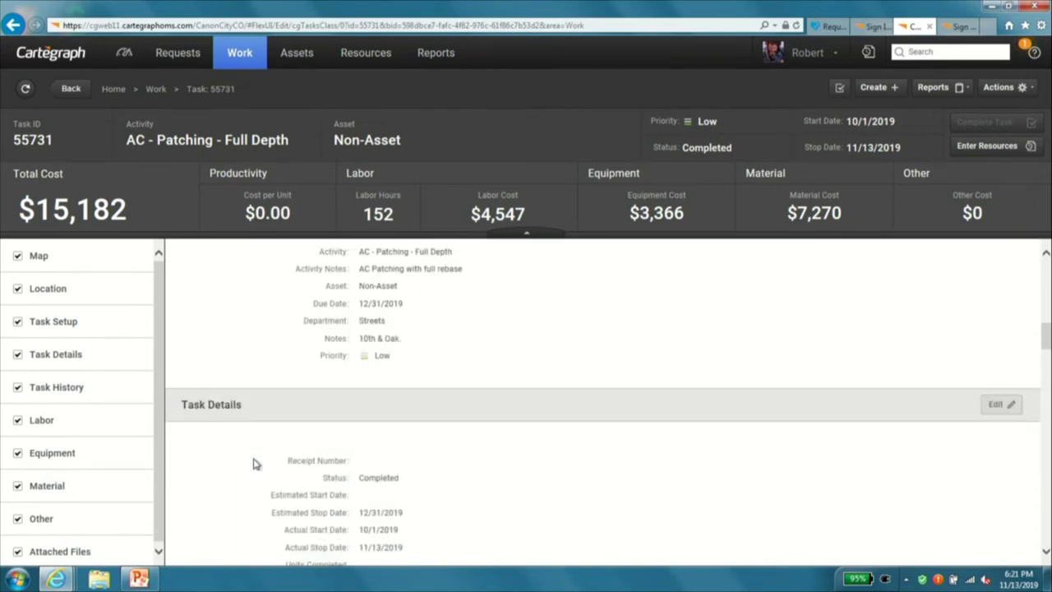
pyautogui.scroll(-1, 253, 466)
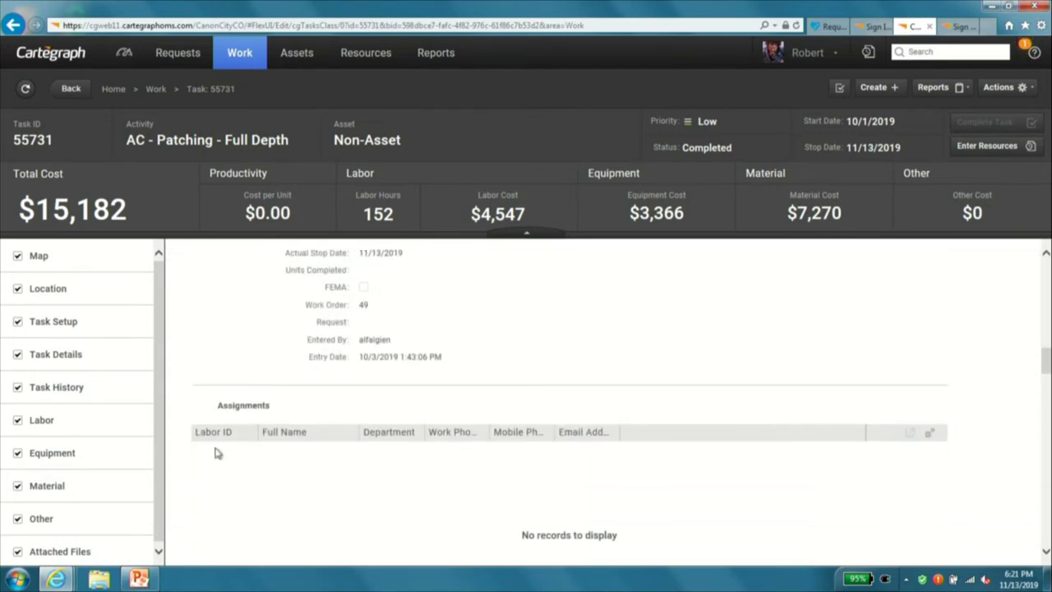
pyautogui.click(74, 89)
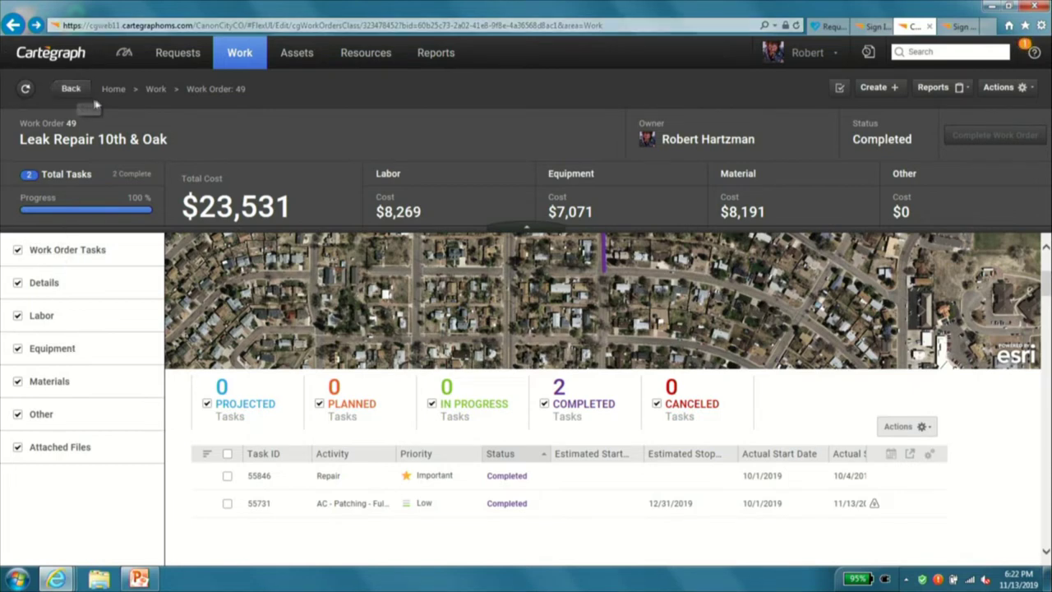
# Turn on the All Work Orders layer in the work overview and open the Hydrant Flushing (2019) work order.
pyautogui.click(239, 53)
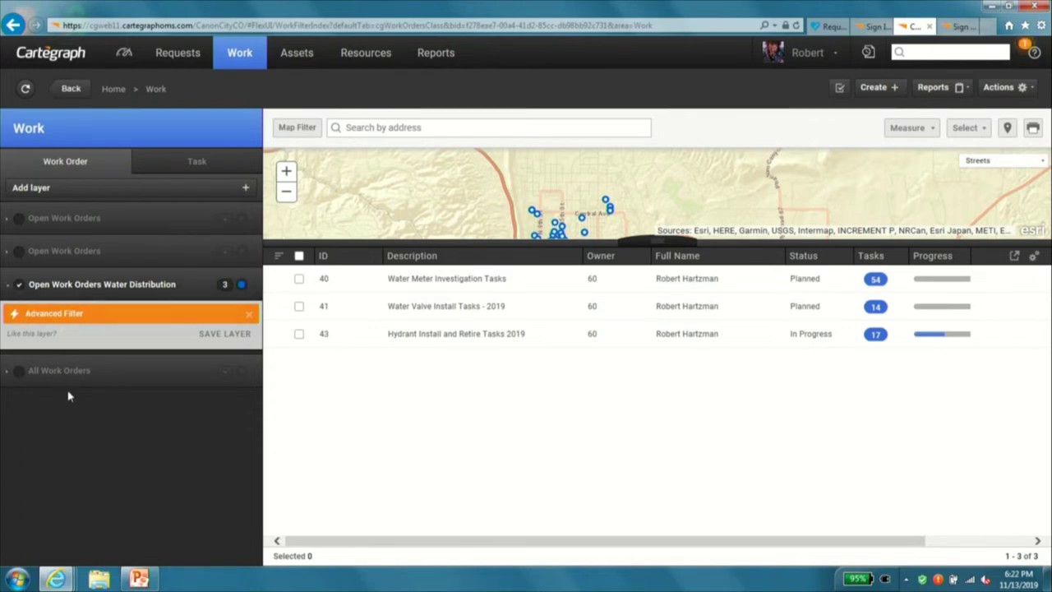
pyautogui.click(19, 374)
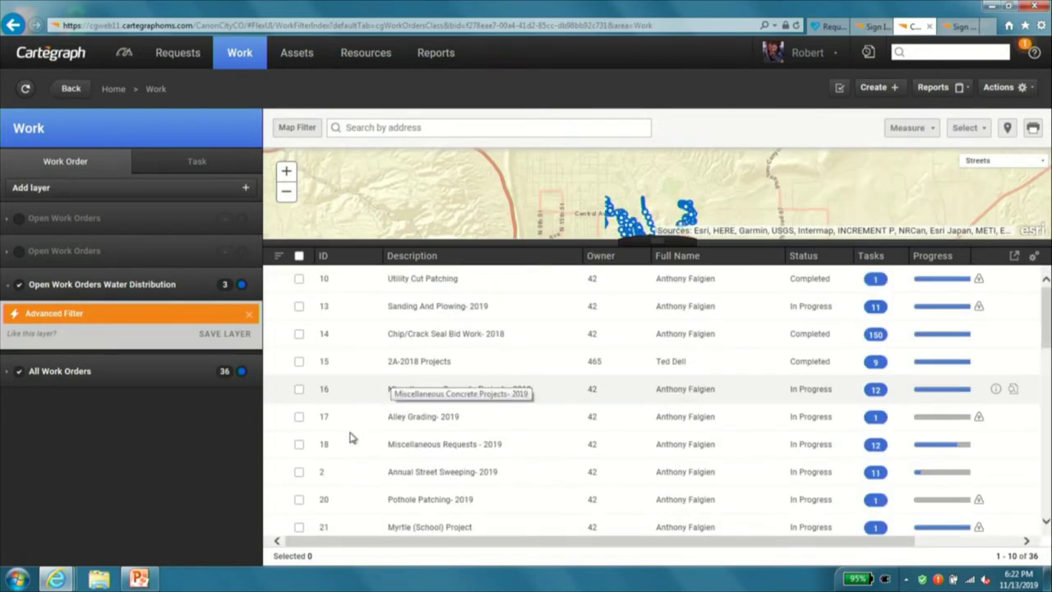
pyautogui.scroll(-1, 353, 435)
pyautogui.scroll(-5, 345, 448)
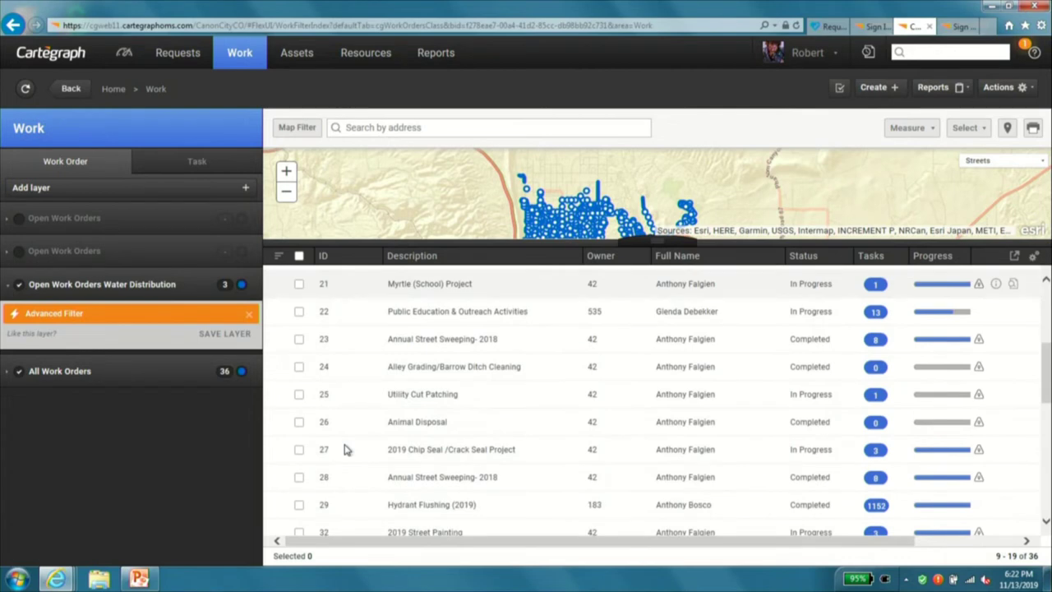
pyautogui.scroll(-1, 345, 448)
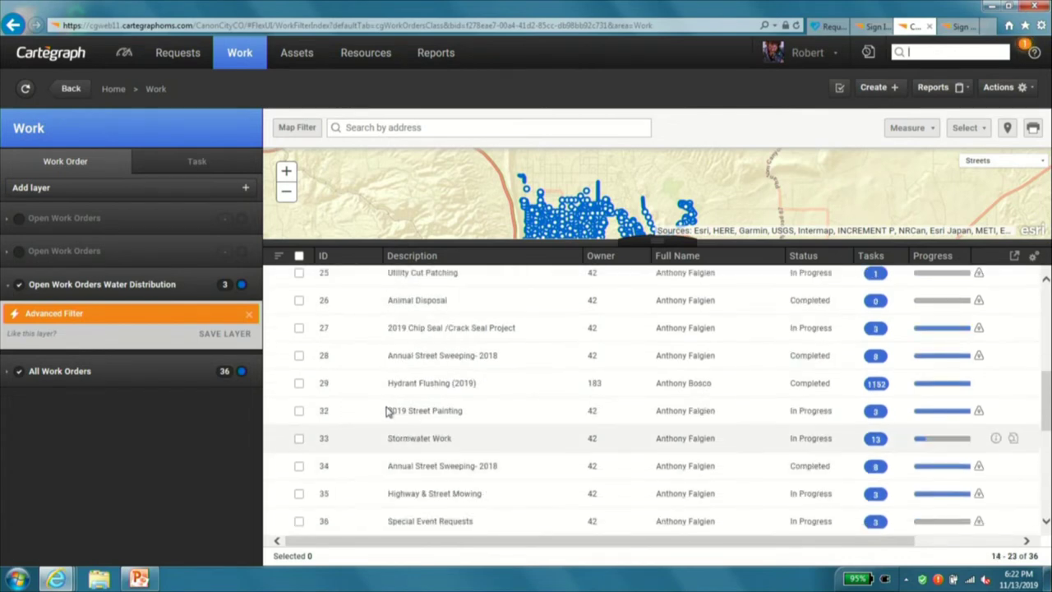
pyautogui.click(325, 386)
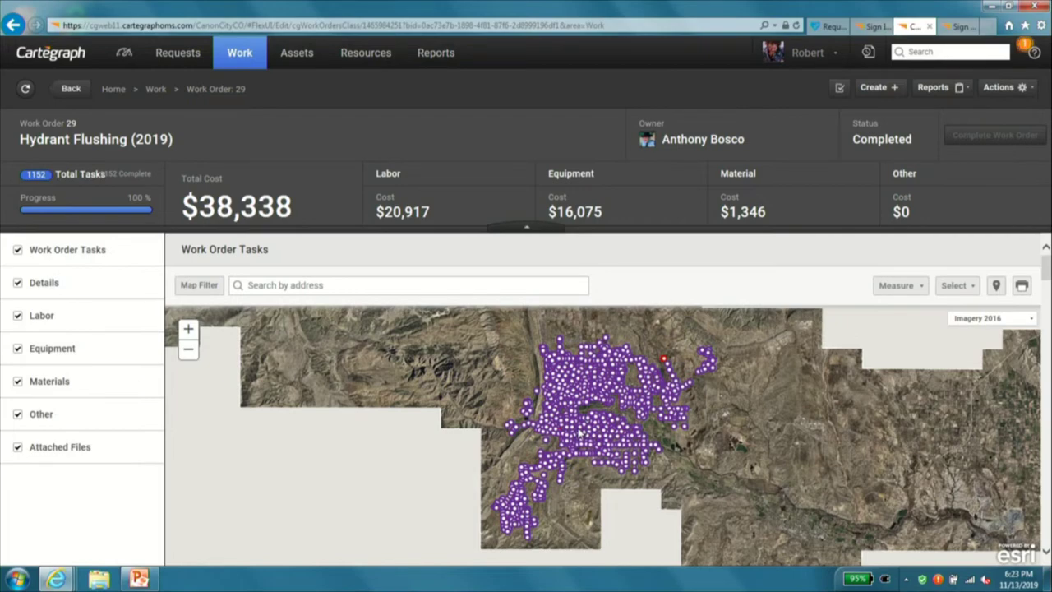
# Look through the hydrant flushing work order's map and task list, and open the completed Inspect task 51066.
pyautogui.scroll(-1, 579, 433)
pyautogui.scroll(-2, 579, 433)
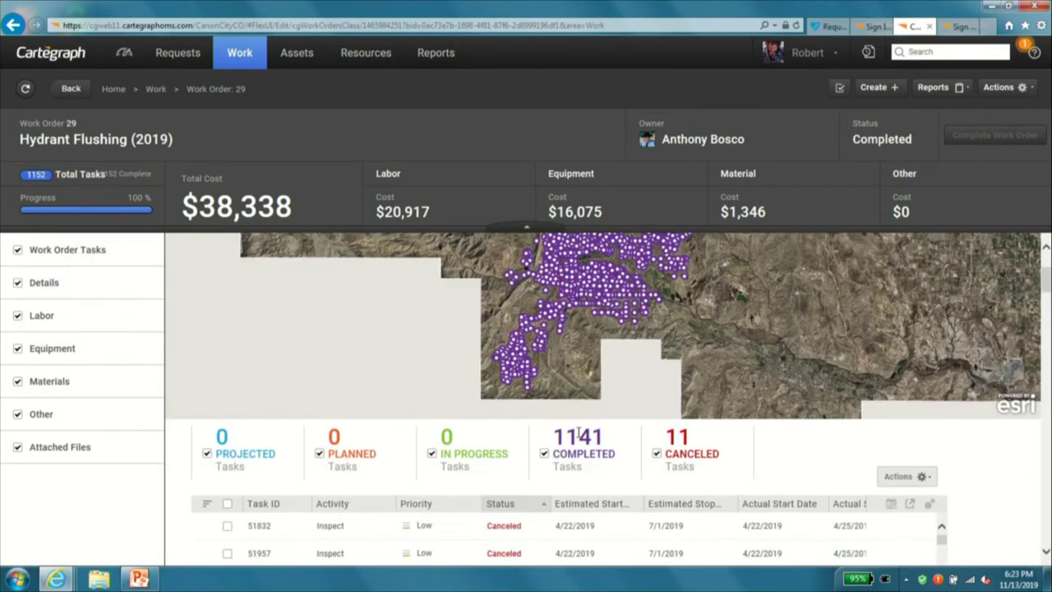
pyautogui.scroll(-2, 578, 437)
pyautogui.scroll(-1, 577, 437)
pyautogui.scroll(-3, 390, 470)
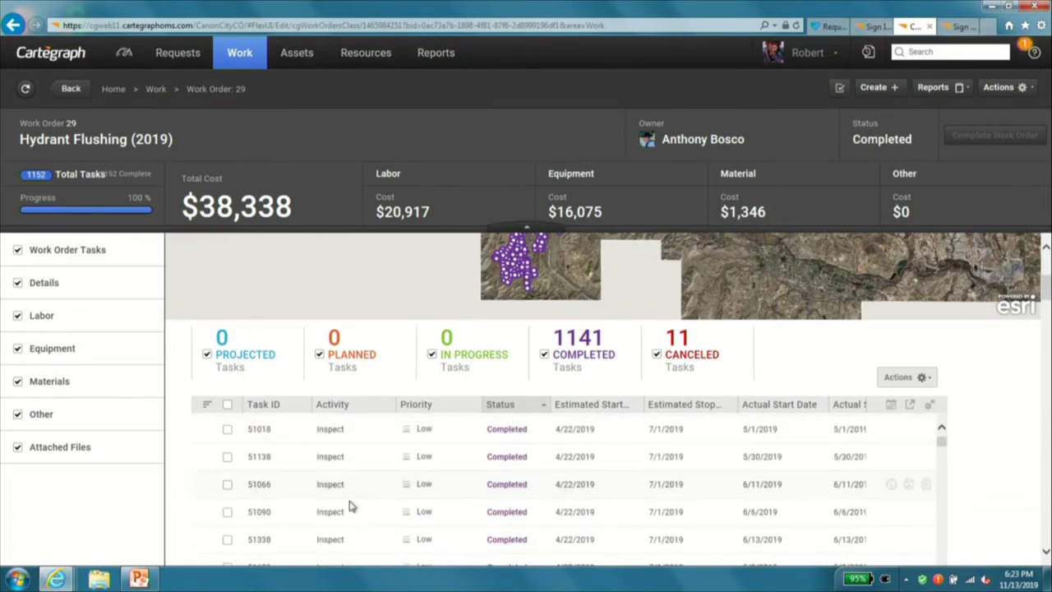
pyautogui.click(260, 486)
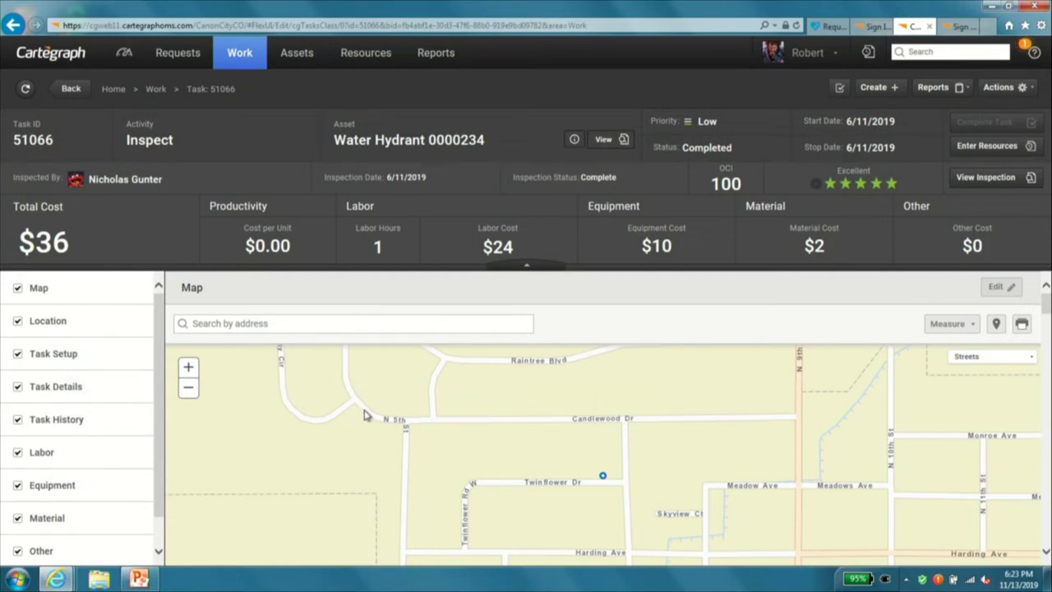
# Examine the hydrant inspection task's location, setup, details, assigned workers and task history.
pyautogui.scroll(-5, 361, 484)
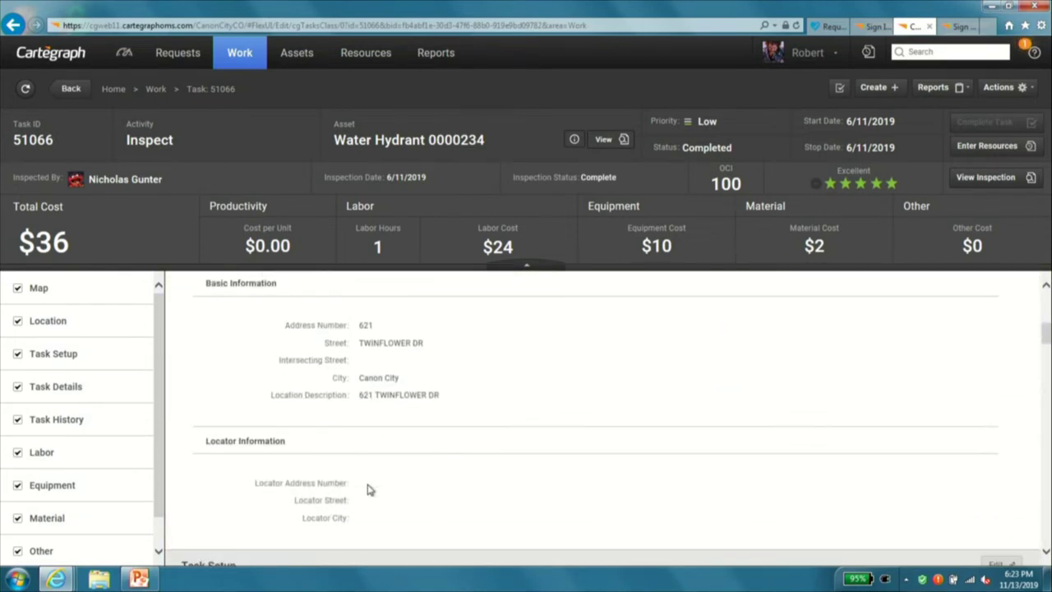
pyautogui.scroll(-5, 369, 489)
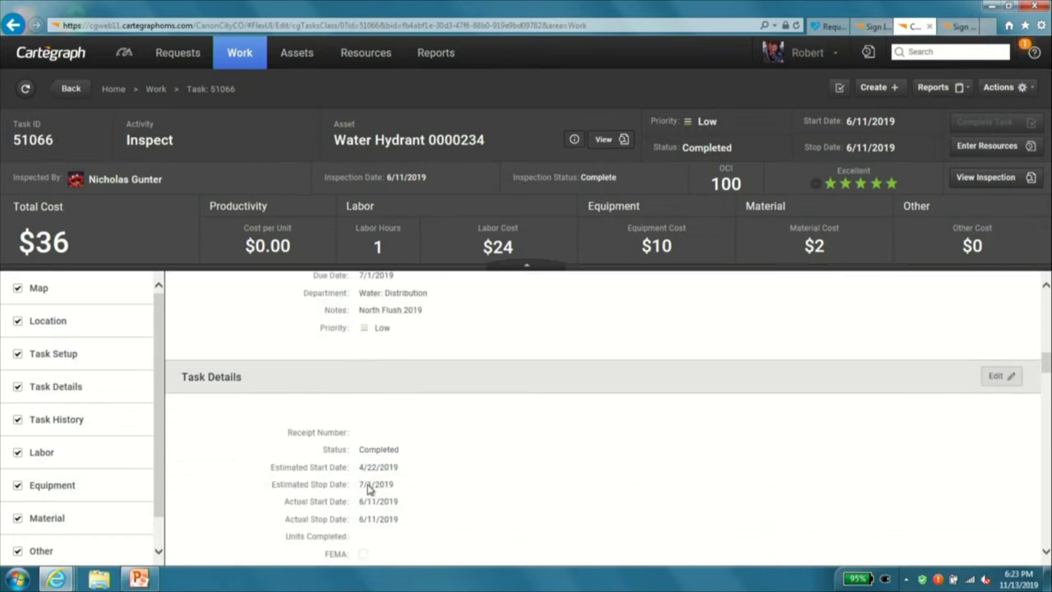
pyautogui.scroll(-3, 368, 489)
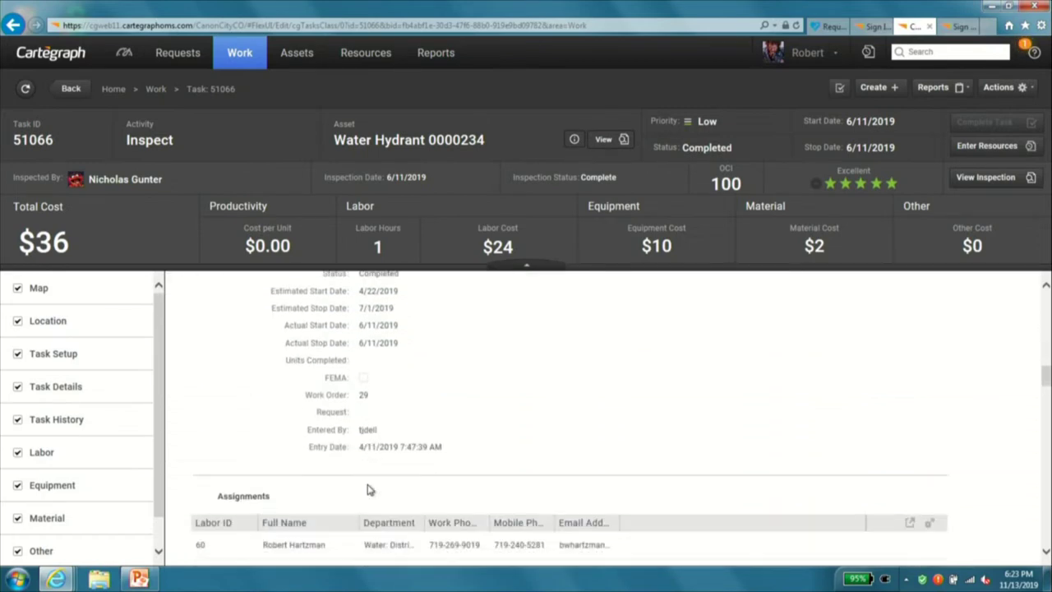
pyautogui.scroll(-2, 368, 489)
pyautogui.scroll(3, 368, 489)
pyautogui.scroll(-2, 368, 489)
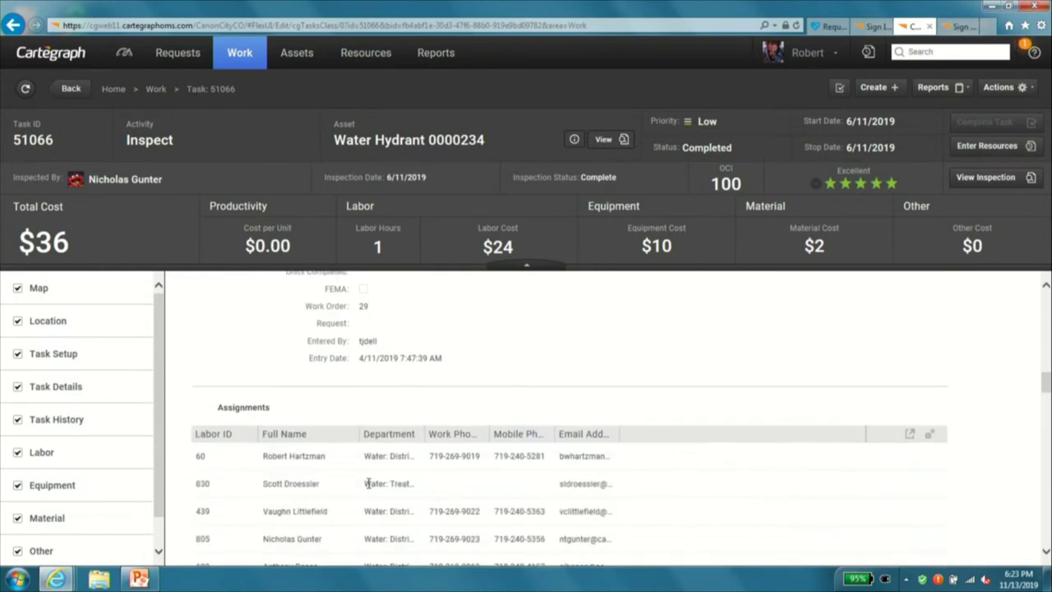
pyautogui.scroll(-1, 368, 485)
pyautogui.scroll(-2, 368, 488)
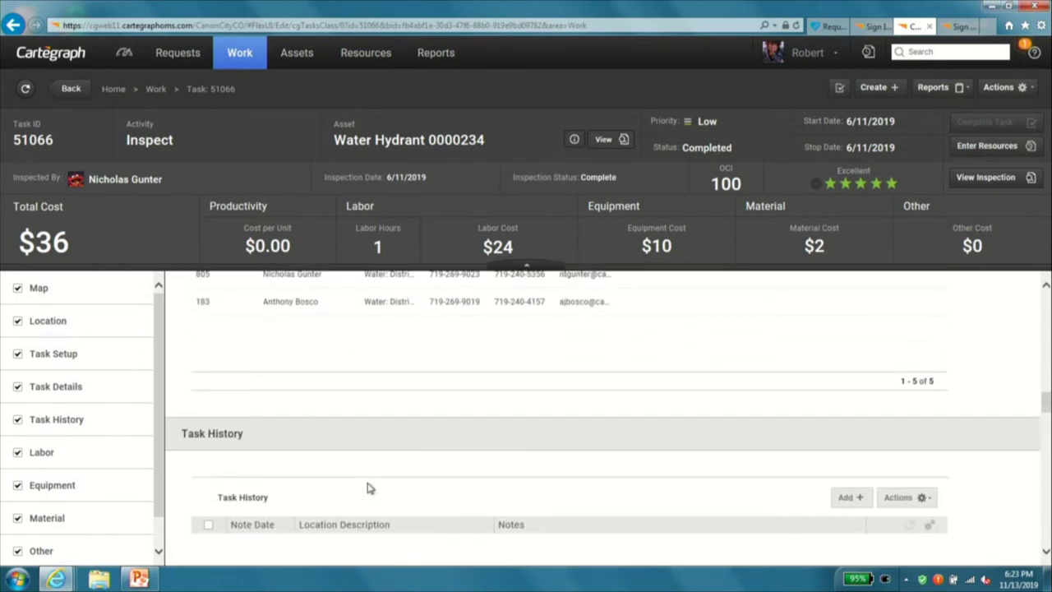
pyautogui.scroll(-2, 368, 488)
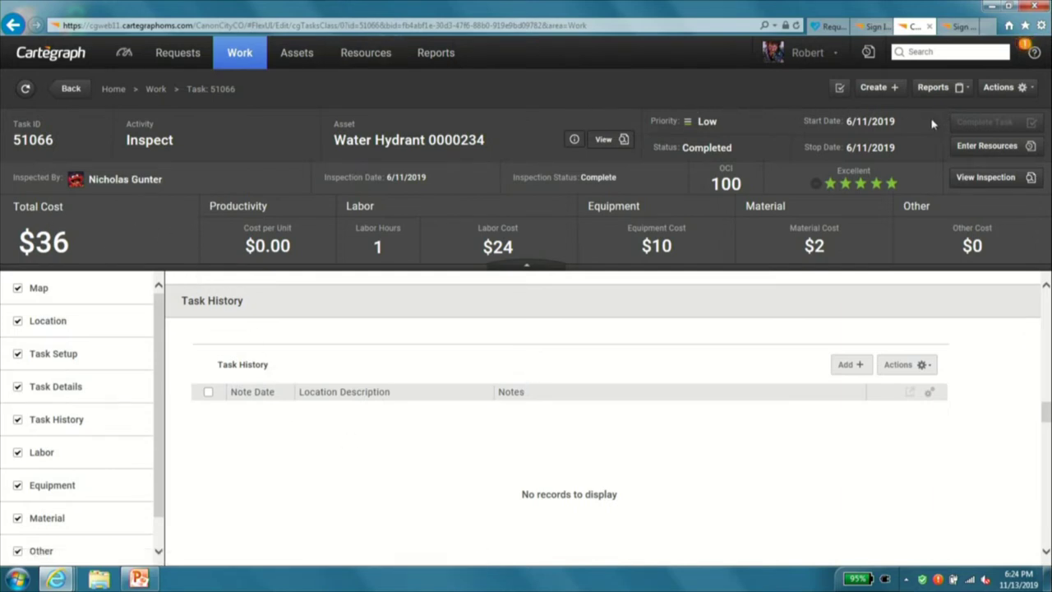
# Open the task's inspection record and review its condition categories and flush data.
pyautogui.click(985, 179)
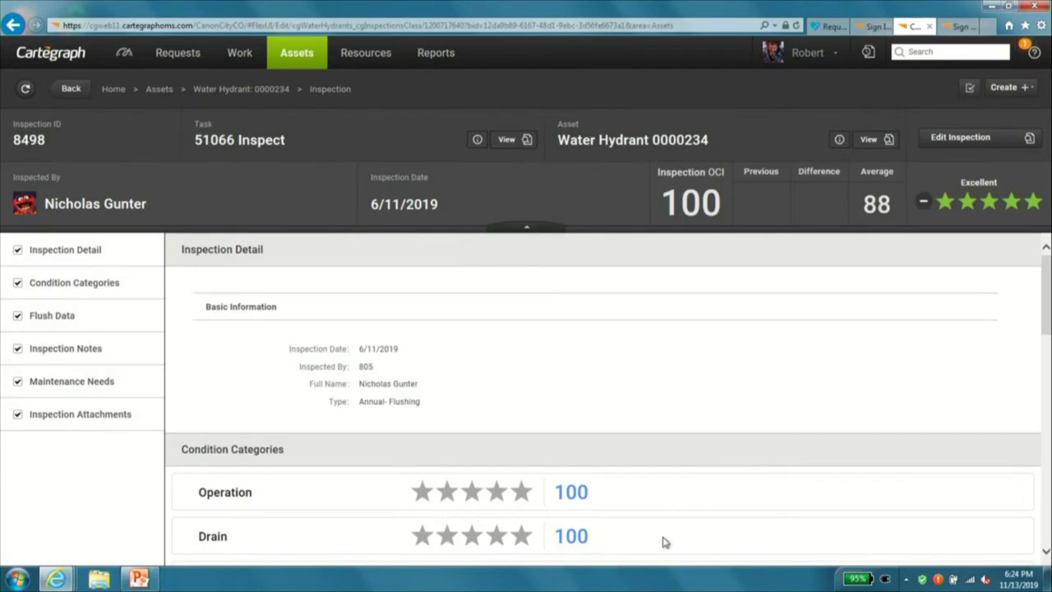
pyautogui.scroll(-2, 666, 526)
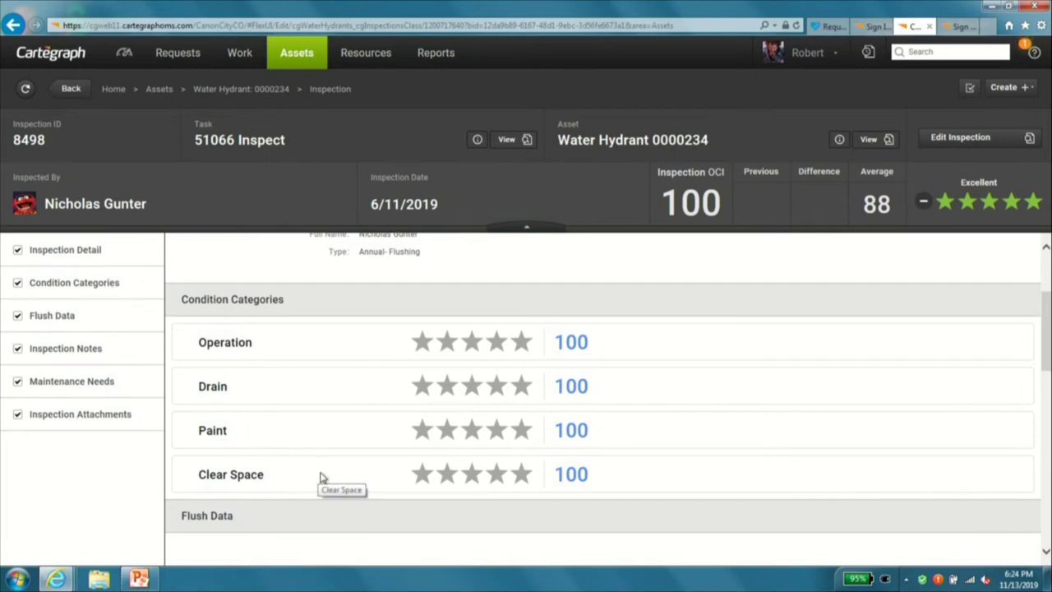
pyautogui.scroll(-2, 320, 477)
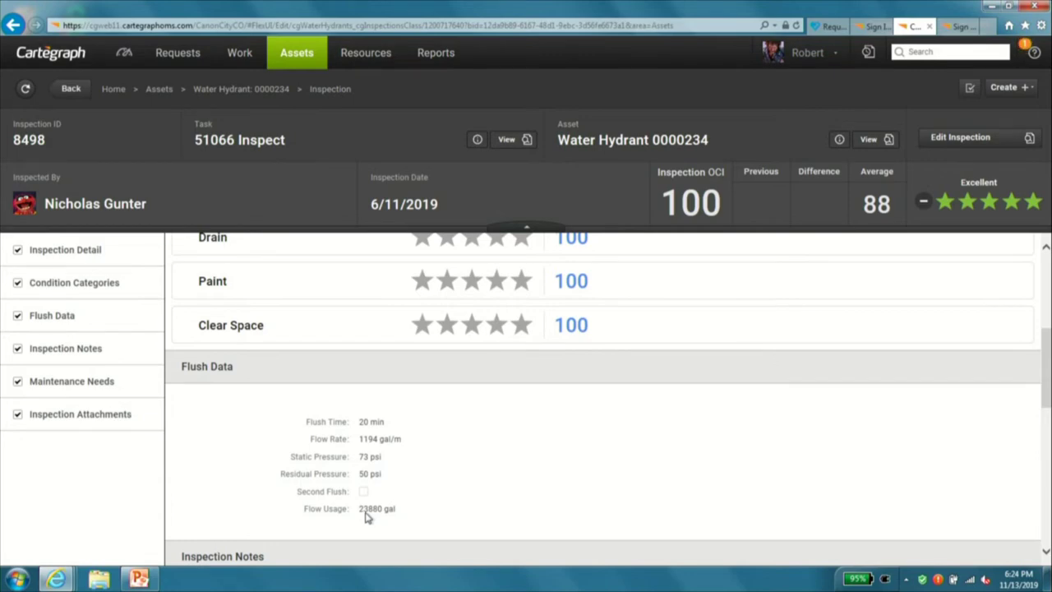
pyautogui.click(55, 287)
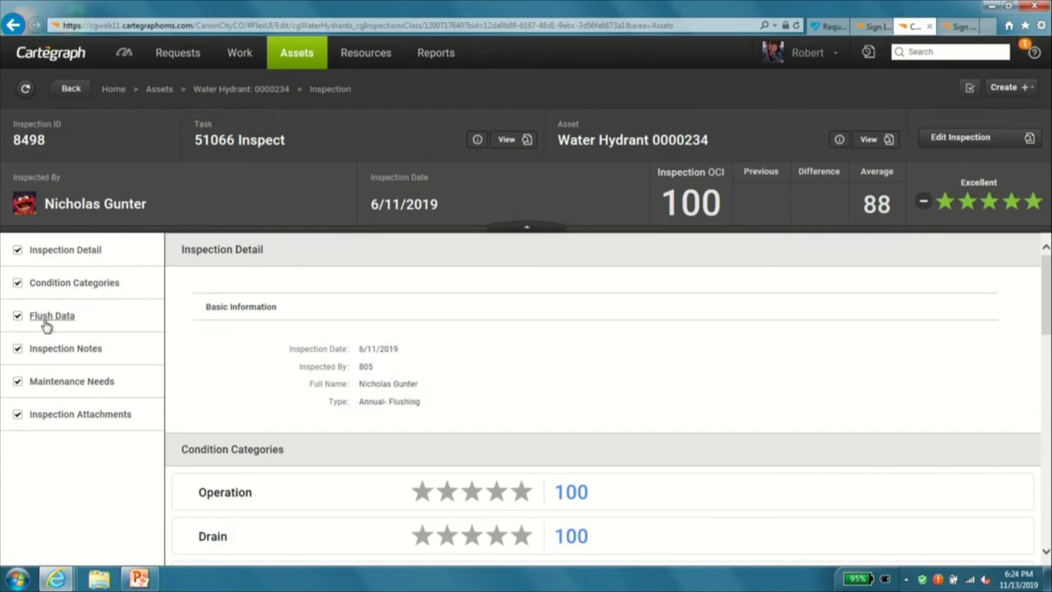
# Go back from the inspection record through its task to the Hydrant Flushing (2019) work order.
pyautogui.click(69, 90)
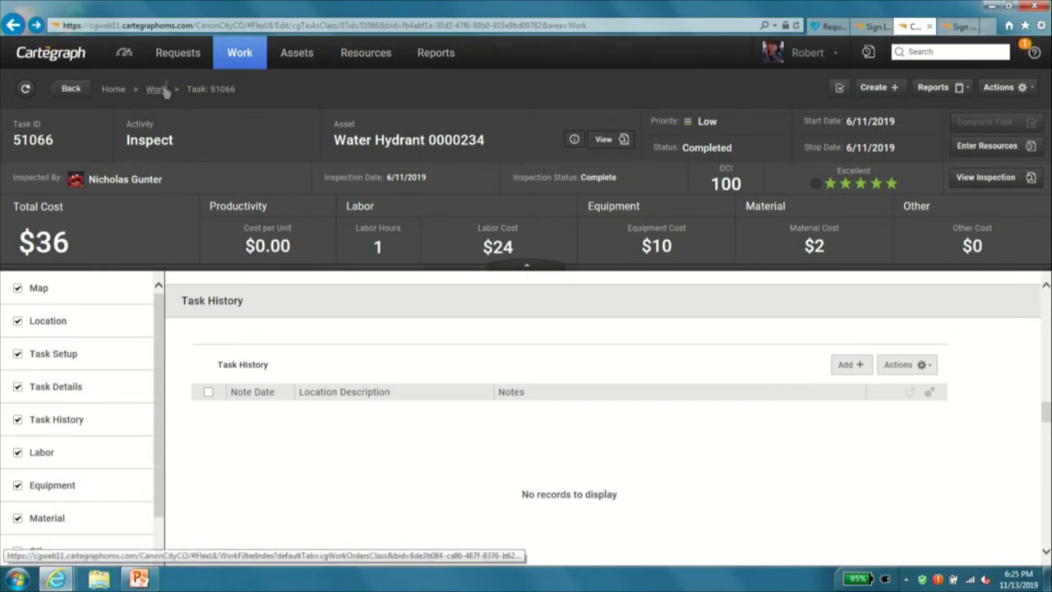
pyautogui.click(70, 93)
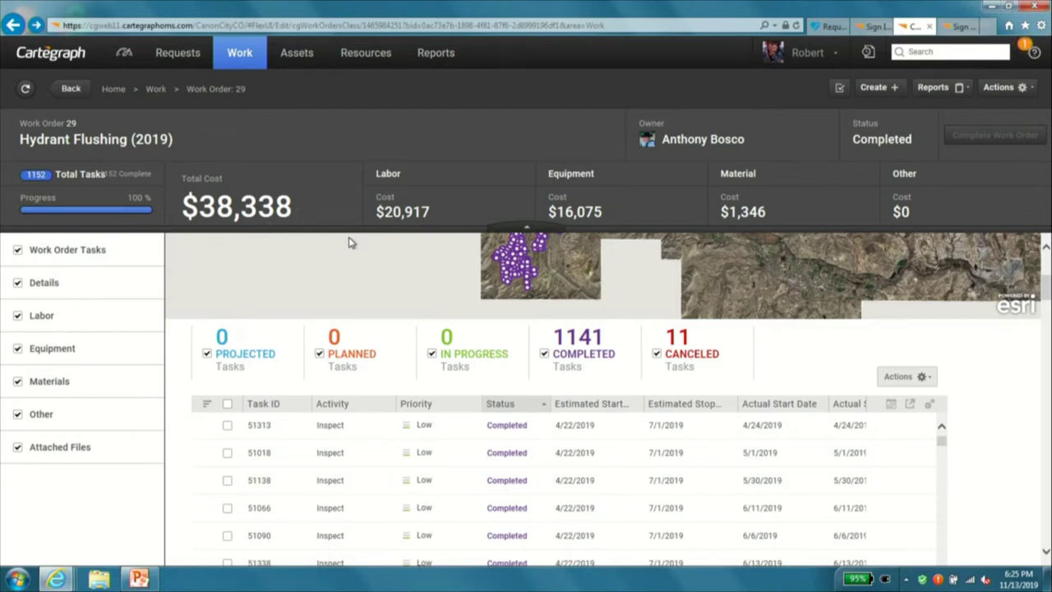
pyautogui.moveTo(349, 242)
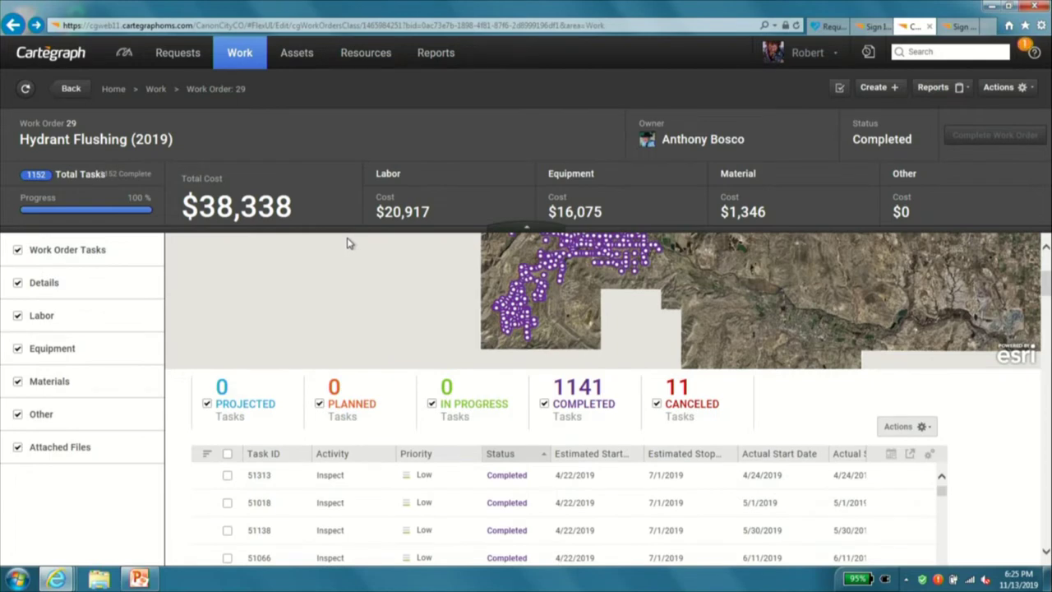
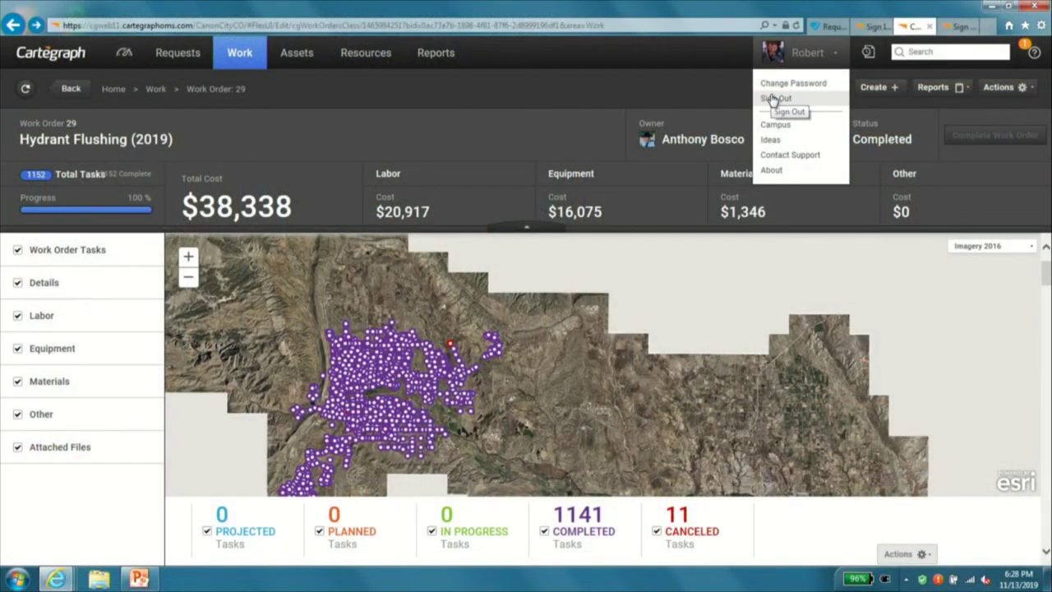
# Sign out of the current account and sign in with another employee's user name and password.
pyautogui.click(773, 99)
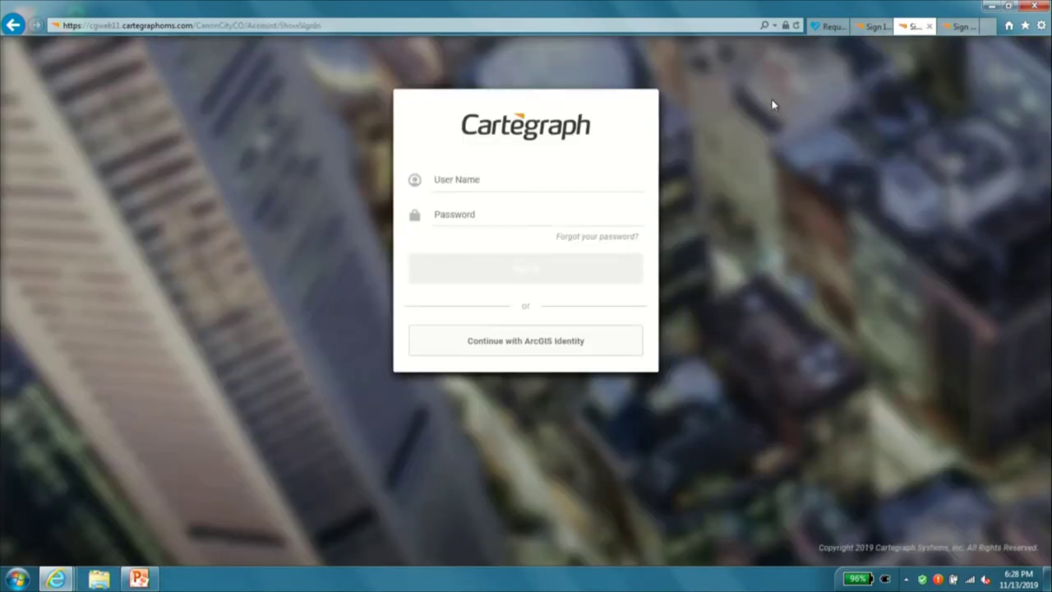
pyautogui.rightClick(979, 161)
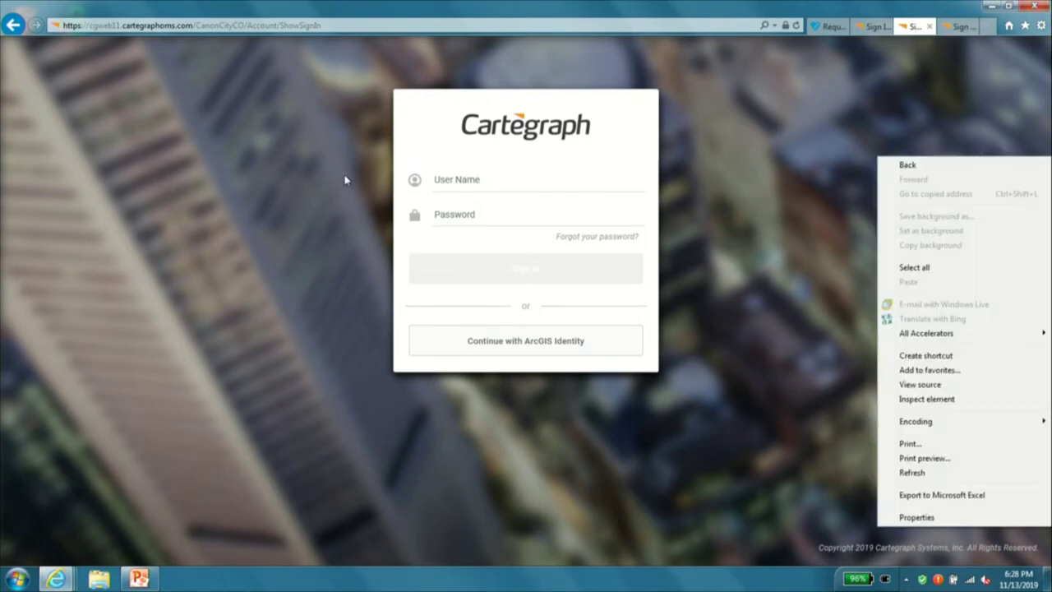
pyautogui.click(473, 184)
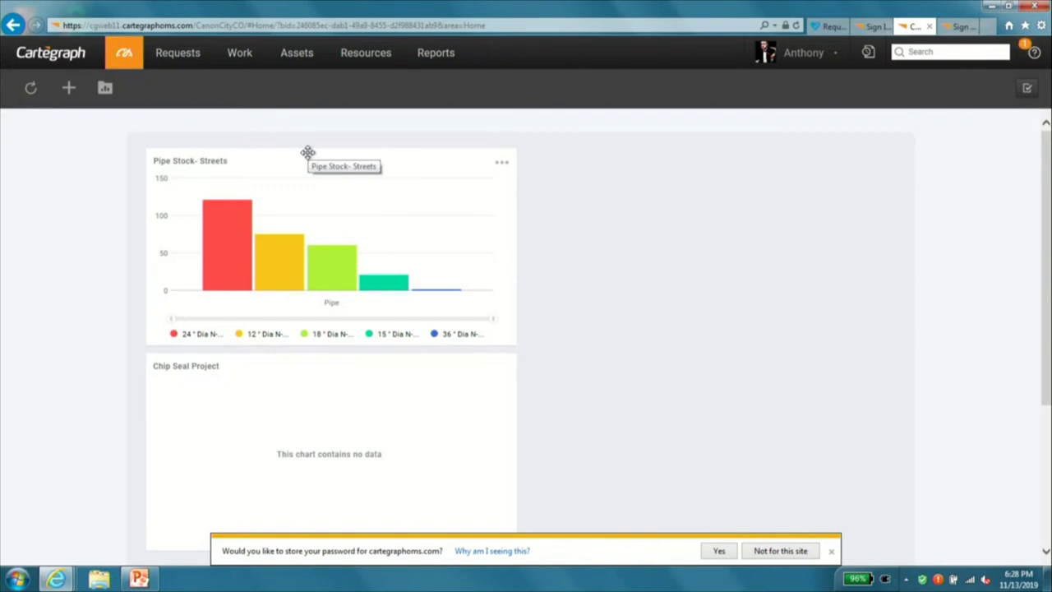
# Browse this account's open work orders and look into the Mag Chloride Program work order before returning to the list.
pyautogui.click(246, 56)
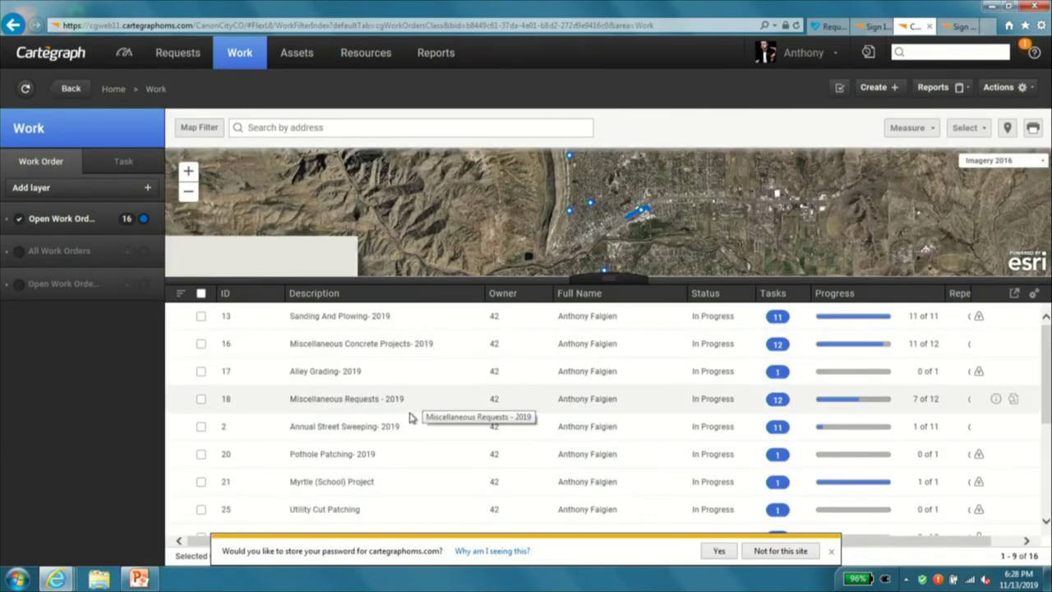
pyautogui.scroll(-3, 411, 418)
pyautogui.scroll(-3, 413, 417)
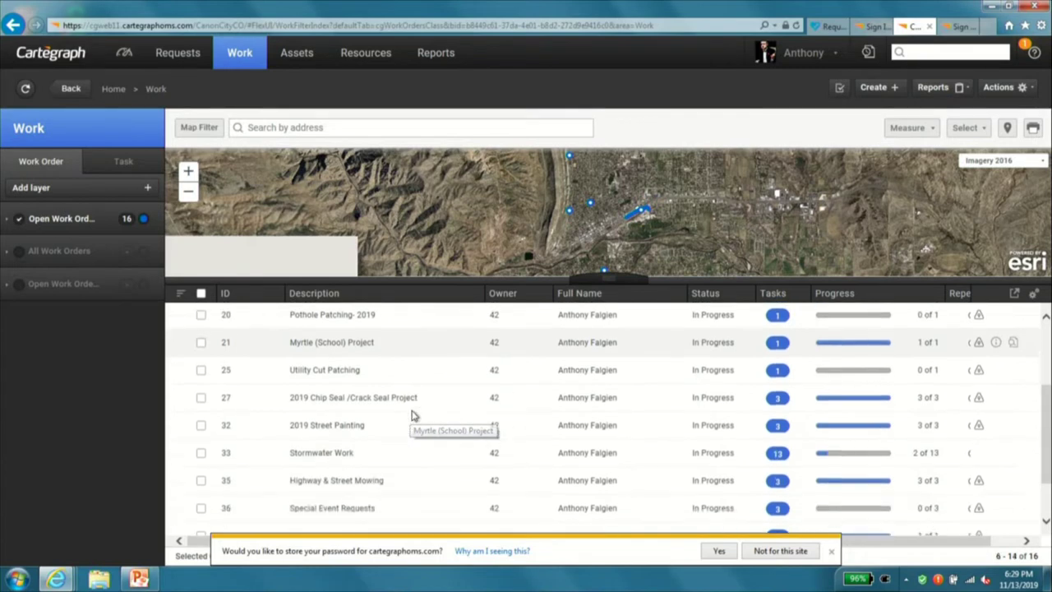
pyautogui.scroll(-1, 413, 416)
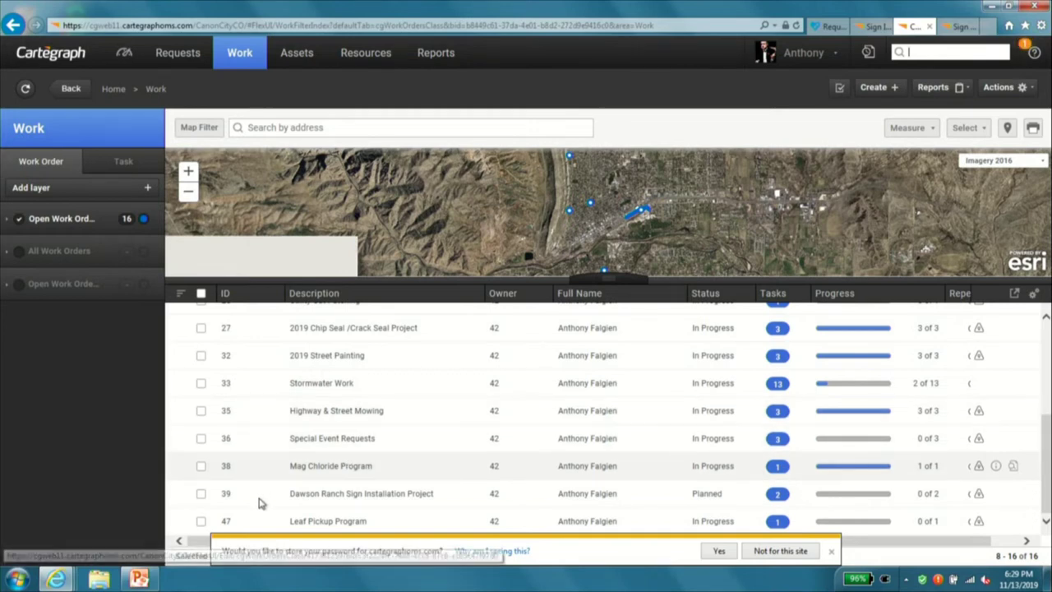
pyautogui.click(229, 468)
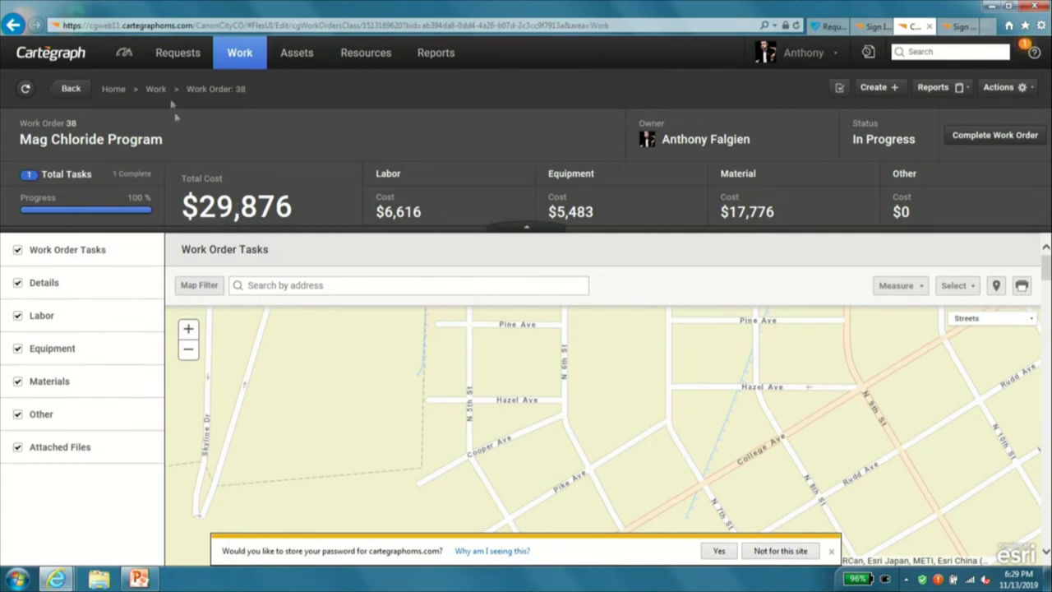
pyautogui.click(71, 90)
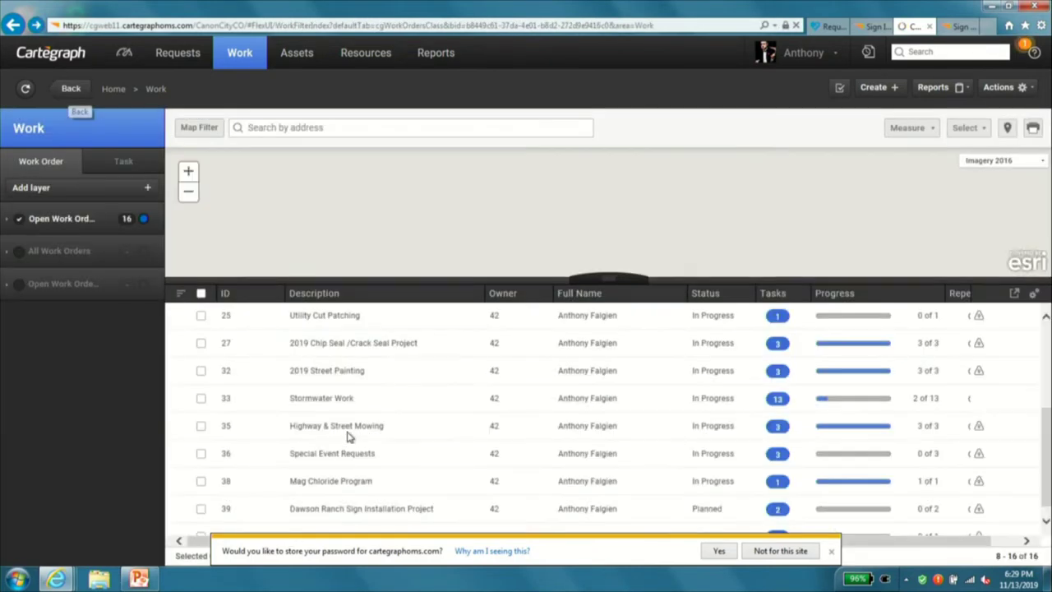
# Open the Annual Street Sweeping- 2019 work order and bring up its list of tasks.
pyautogui.scroll(2, 363, 426)
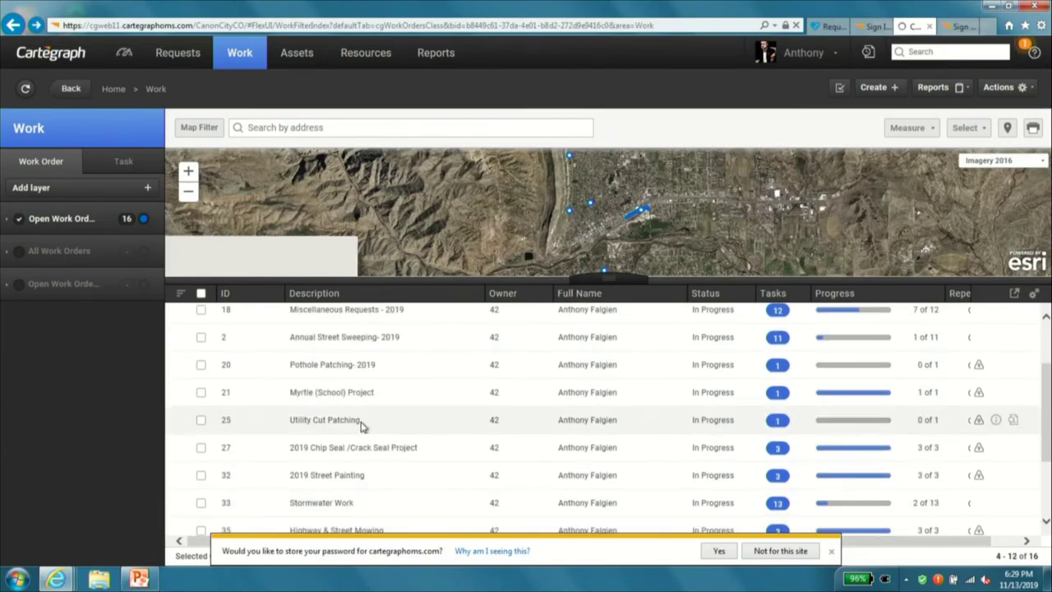
pyautogui.scroll(1, 363, 425)
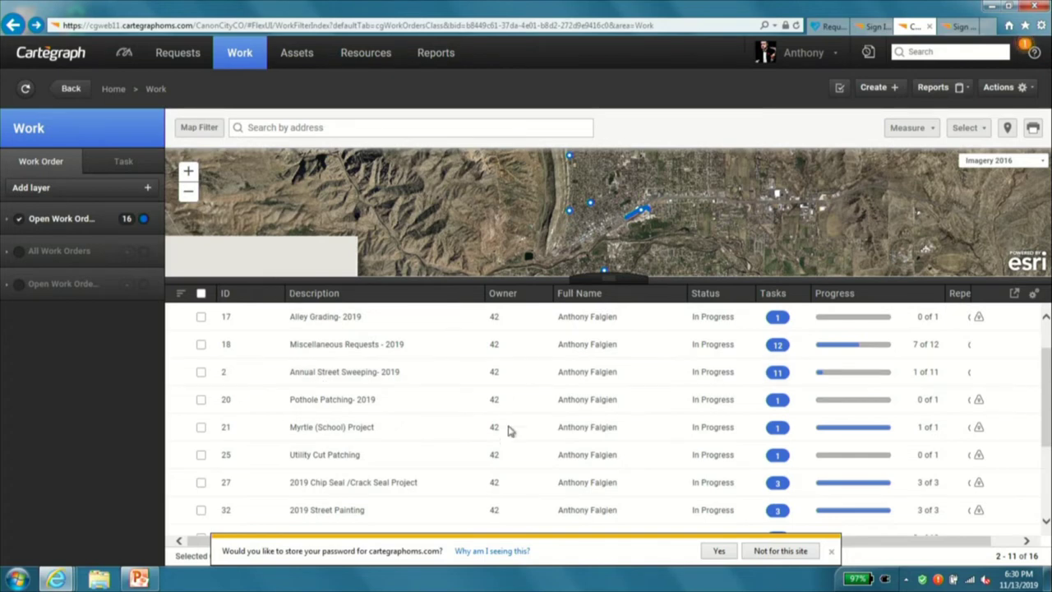
pyautogui.click(225, 376)
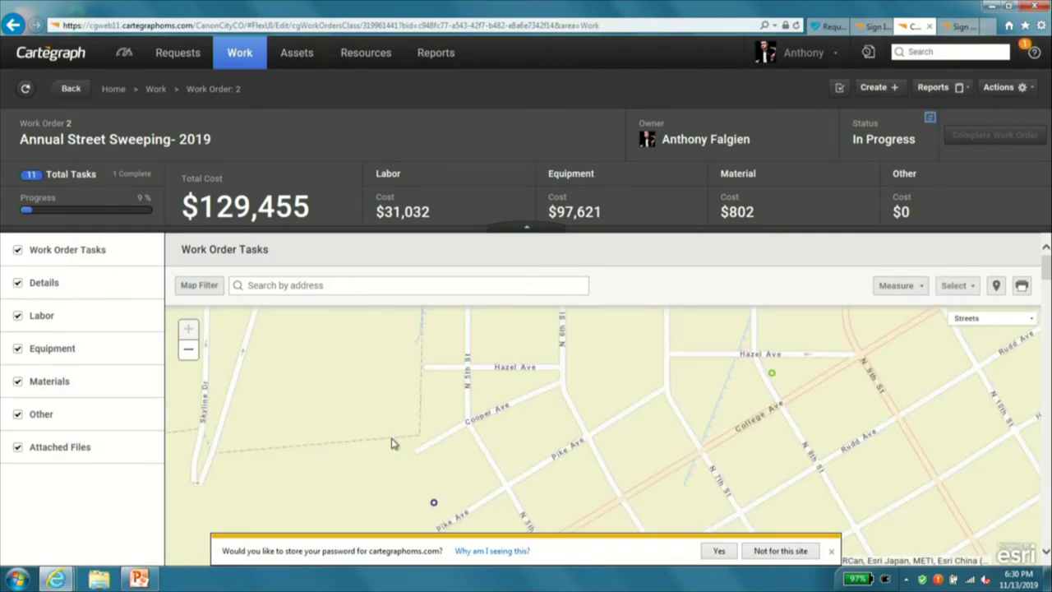
pyautogui.scroll(-3, 398, 438)
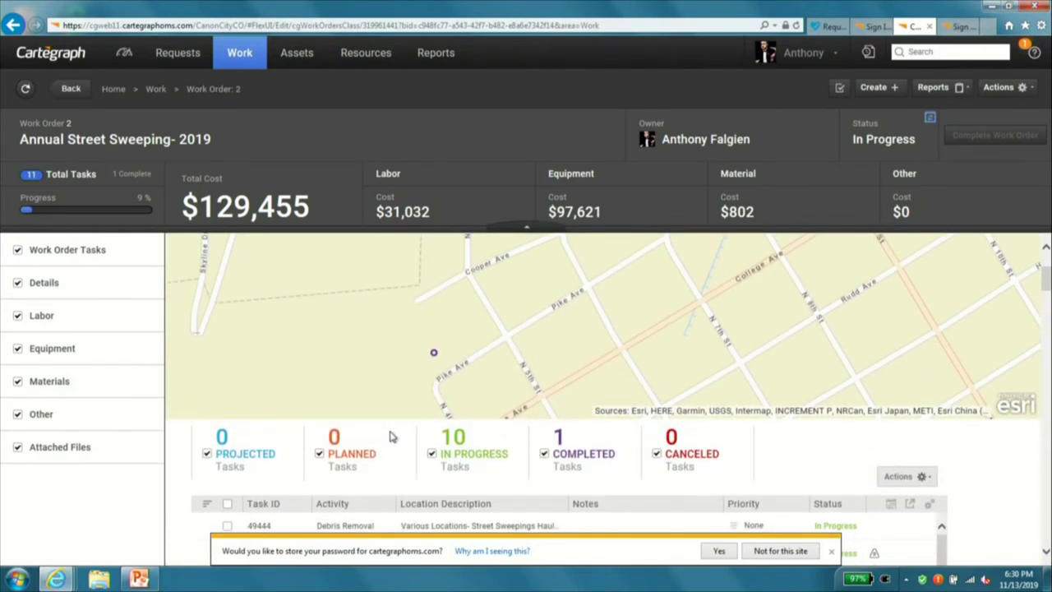
pyautogui.scroll(-2, 391, 437)
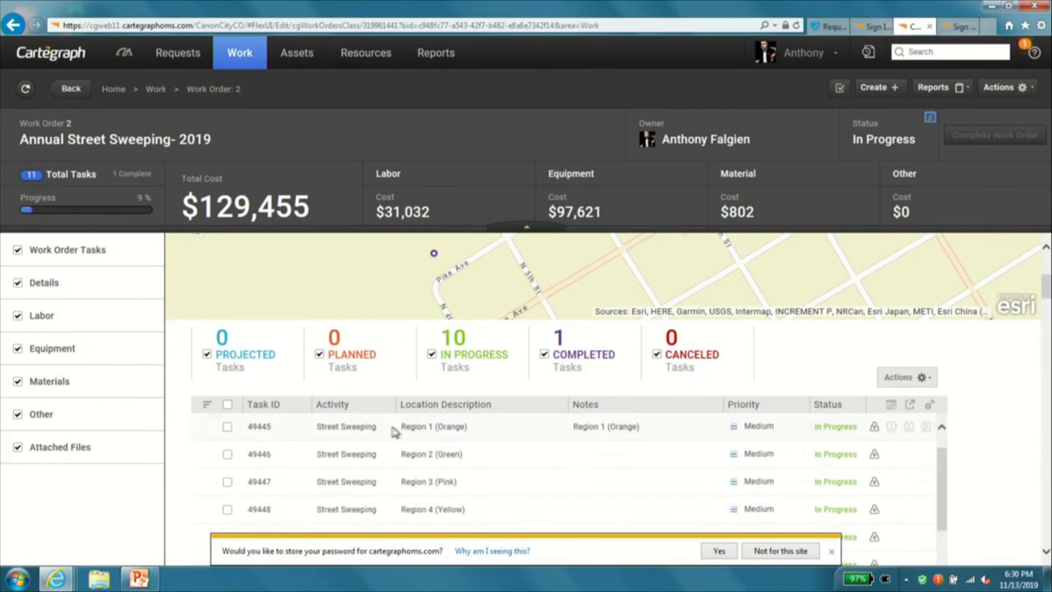
# Open the Region 1 (Orange) street sweeping task and review its Task History notes through to the latest entries.
pyautogui.click(258, 429)
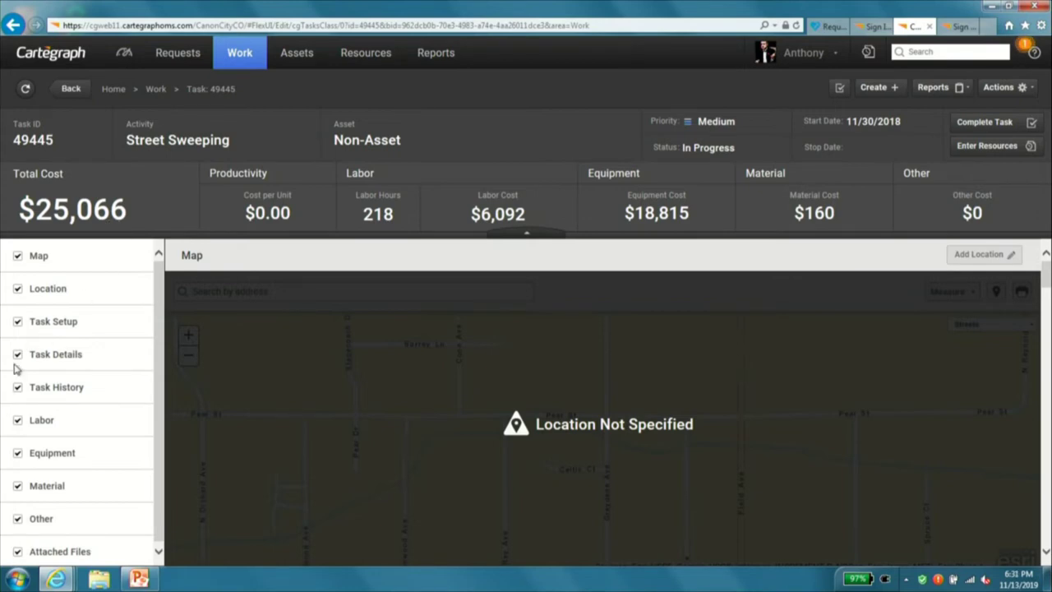
pyautogui.click(58, 388)
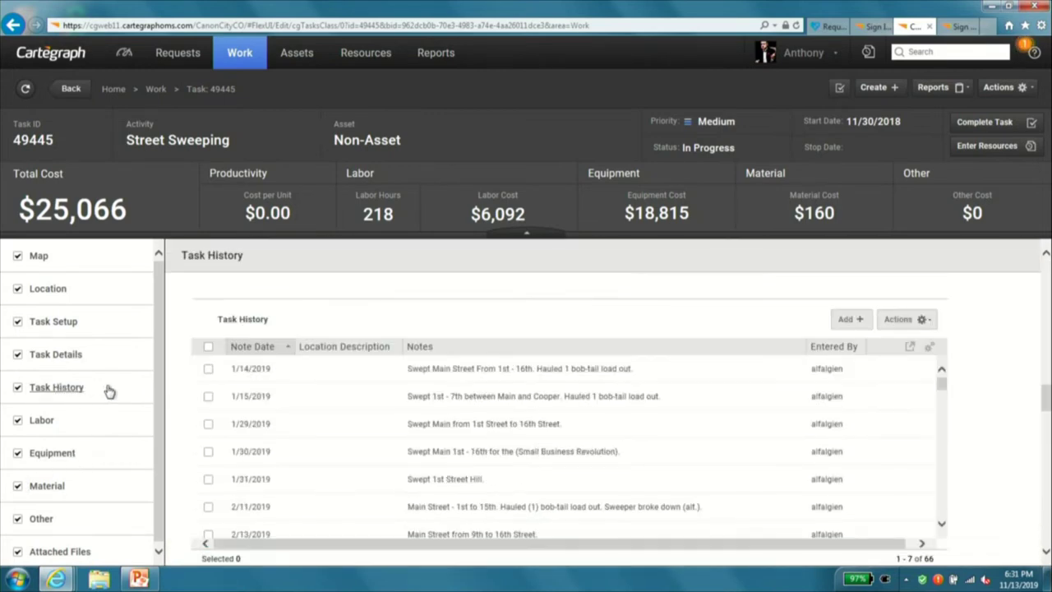
pyautogui.scroll(-3, 644, 438)
pyautogui.scroll(-3, 644, 438)
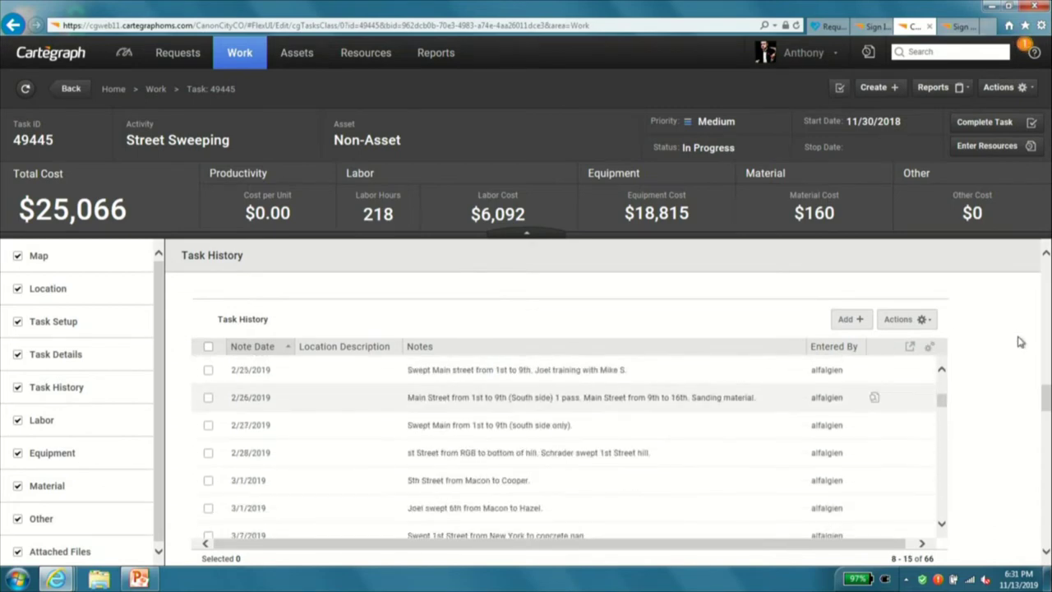
pyautogui.moveTo(942, 406); pyautogui.dragTo(931, 535)
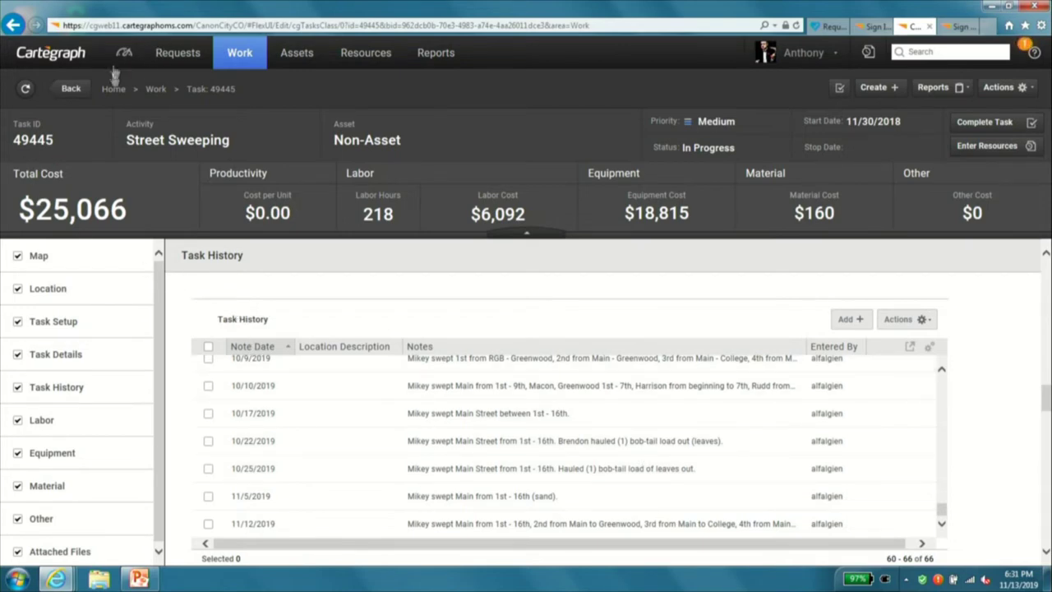
# Go back through the street sweeping work order to the open work orders list and look over its entries.
pyautogui.click(73, 90)
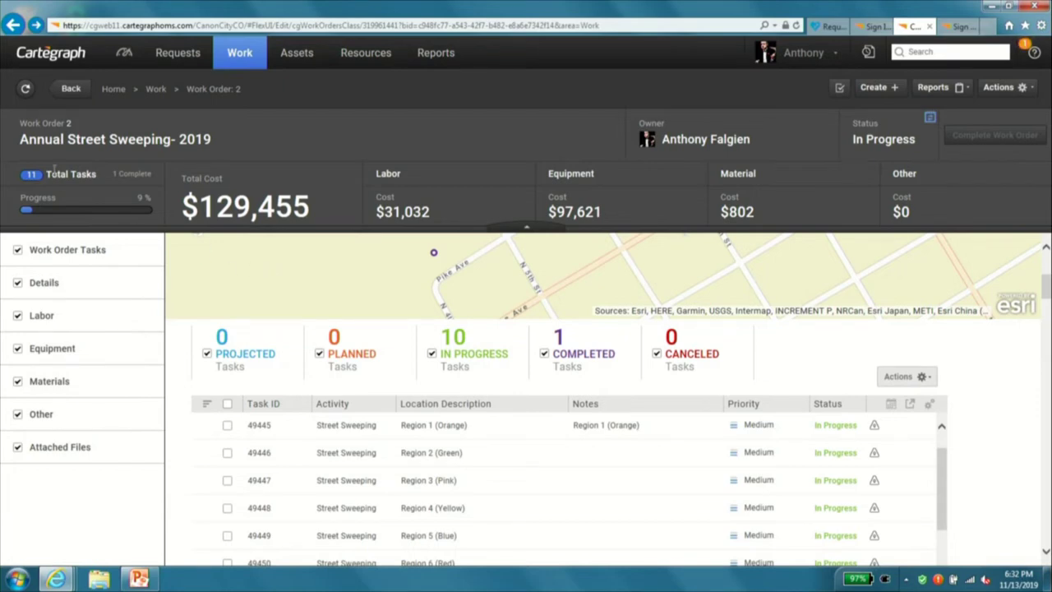
pyautogui.click(71, 92)
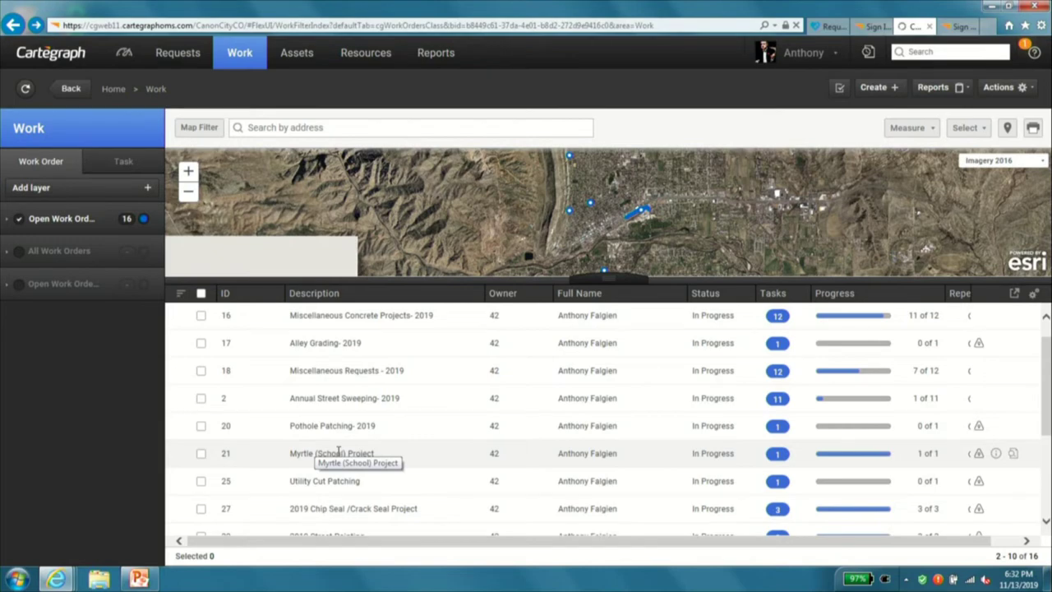
pyautogui.scroll(-3, 344, 448)
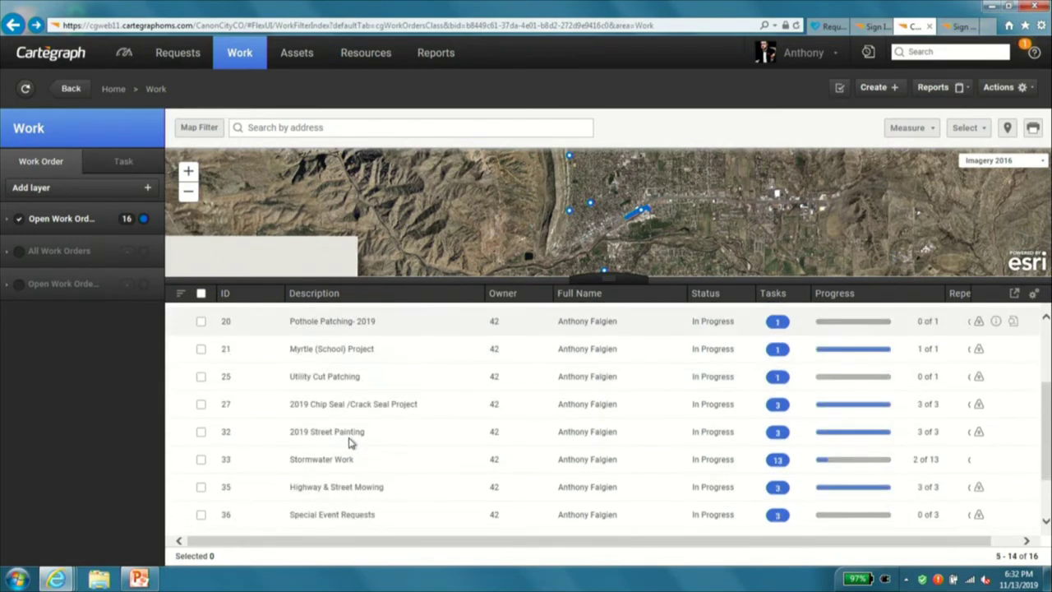
pyautogui.scroll(-1, 350, 445)
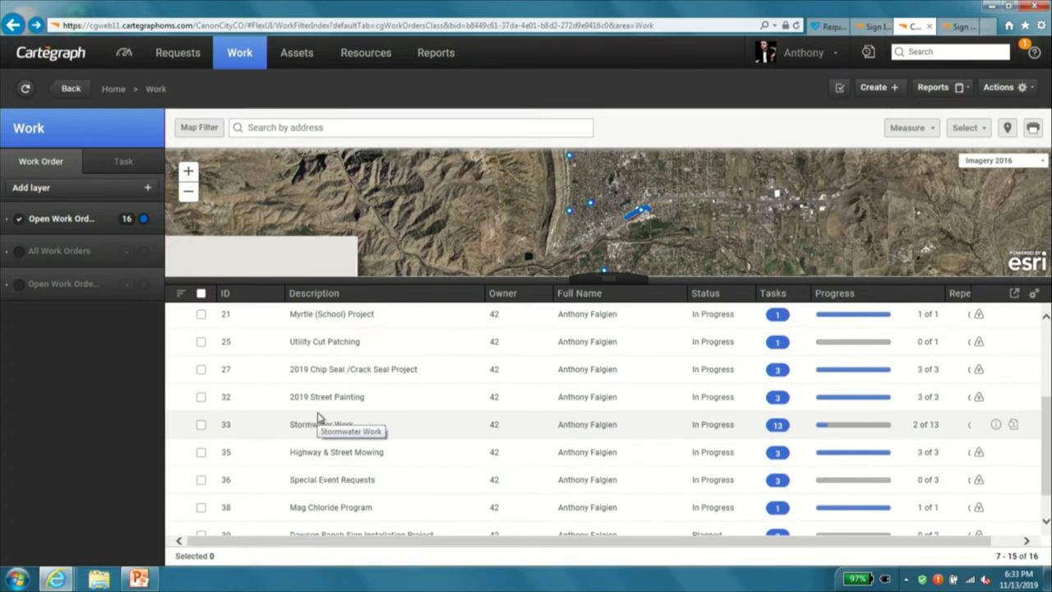
pyautogui.scroll(2, 320, 416)
pyautogui.scroll(1, 322, 415)
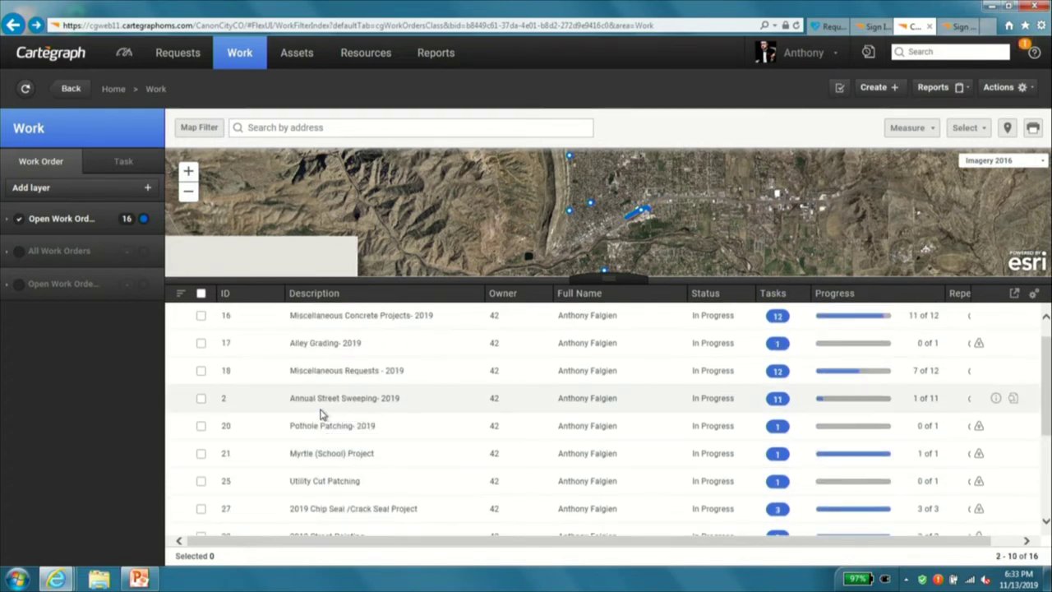
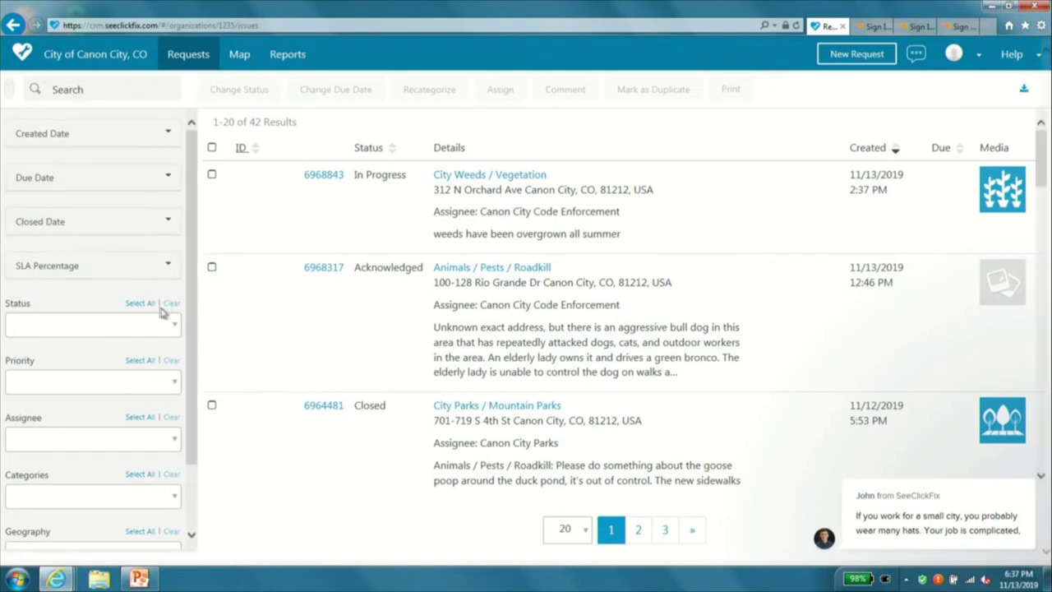
# Filter the requests to assignee Canon City Code Enforcement and open the City Weeds / Vegetation request in full page view.
pyautogui.click(174, 440)
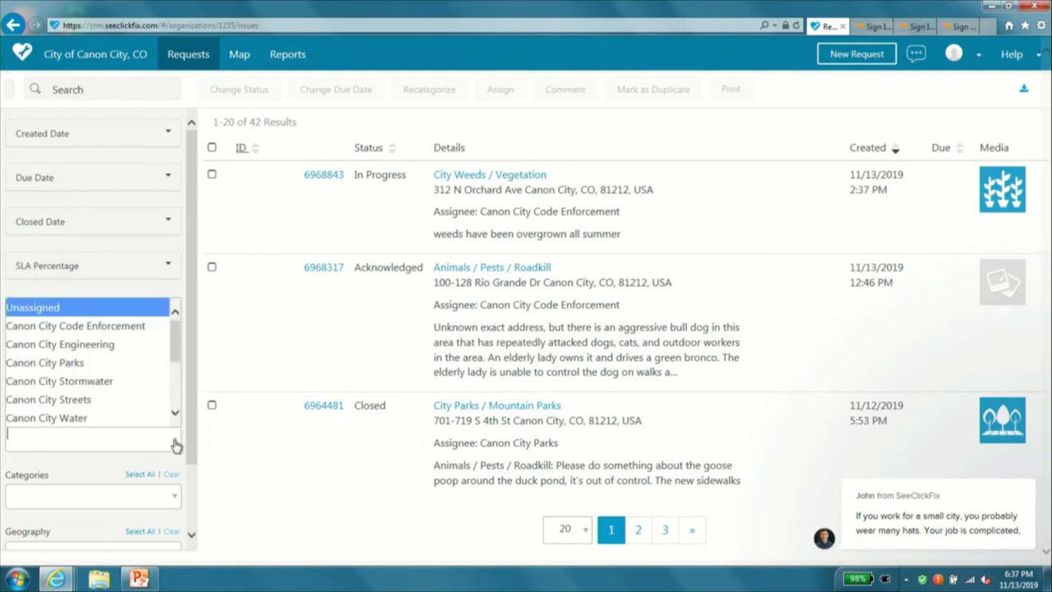
pyautogui.click(82, 326)
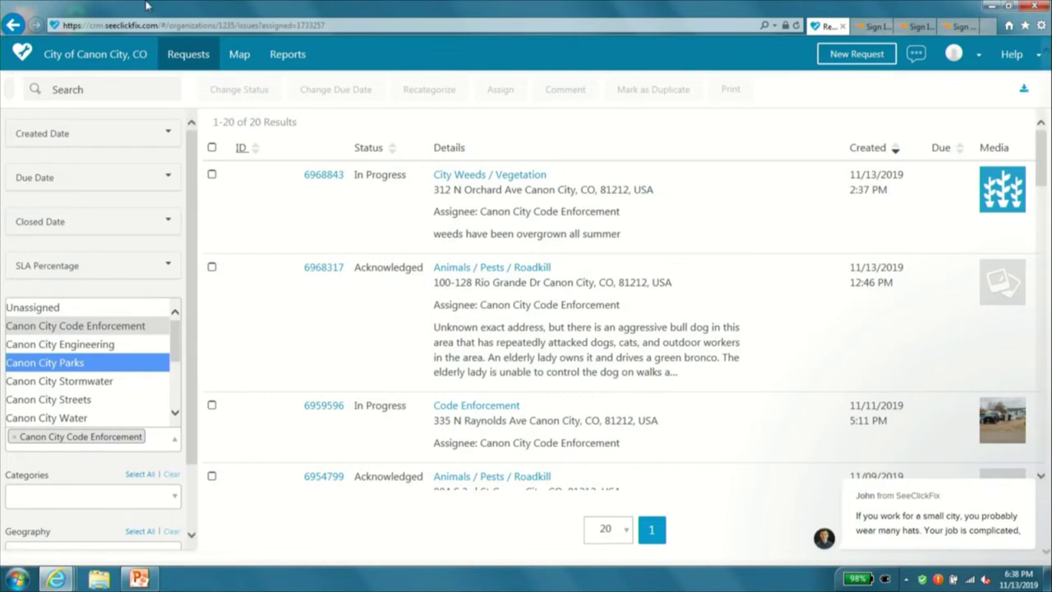
pyautogui.click(369, 183)
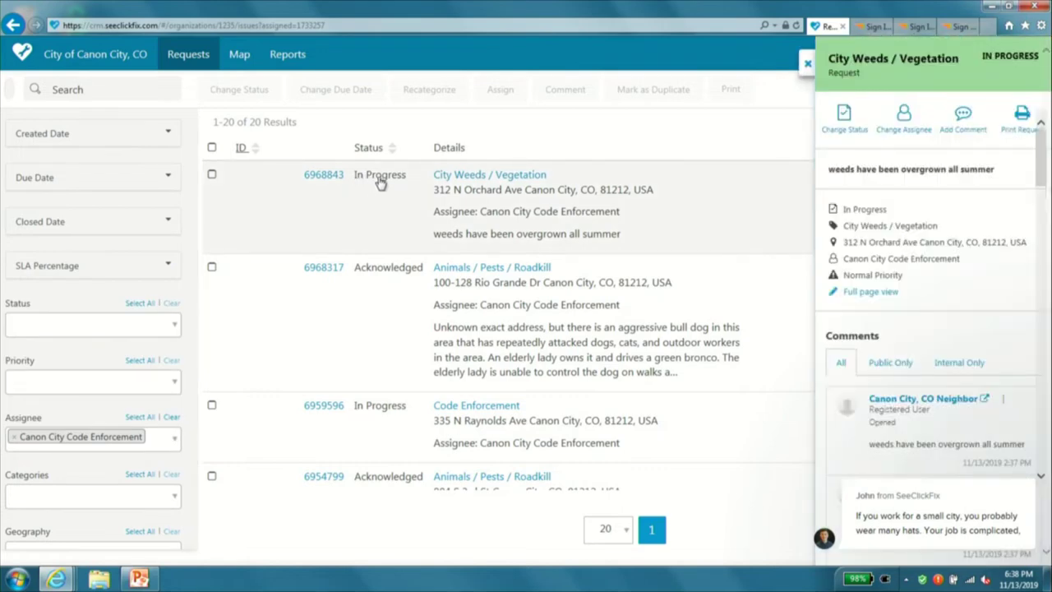
pyautogui.doubleClick(378, 180)
pyautogui.click(527, 177)
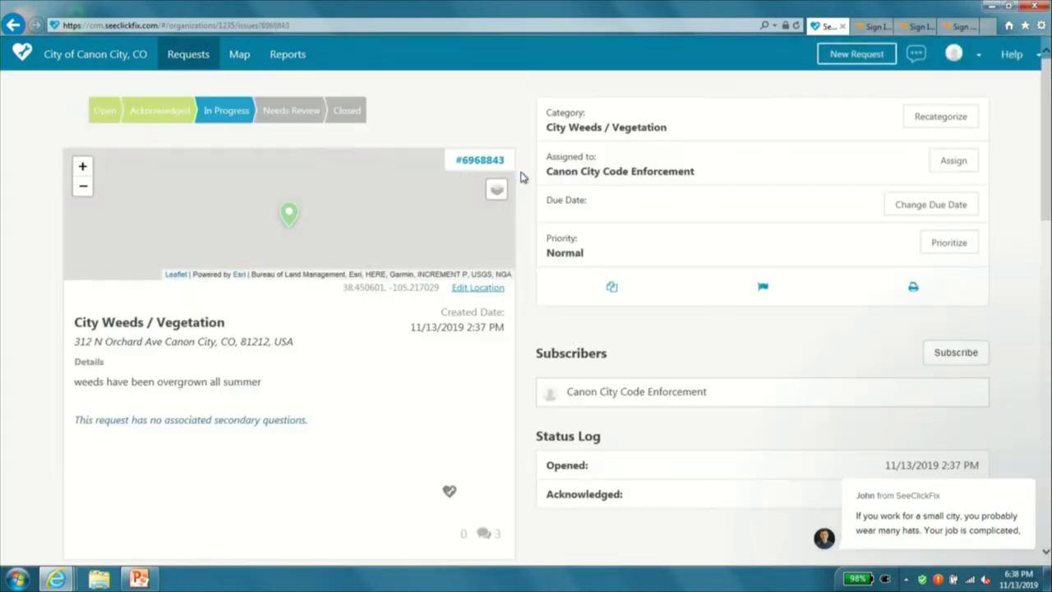
pyautogui.moveTo(493, 201)
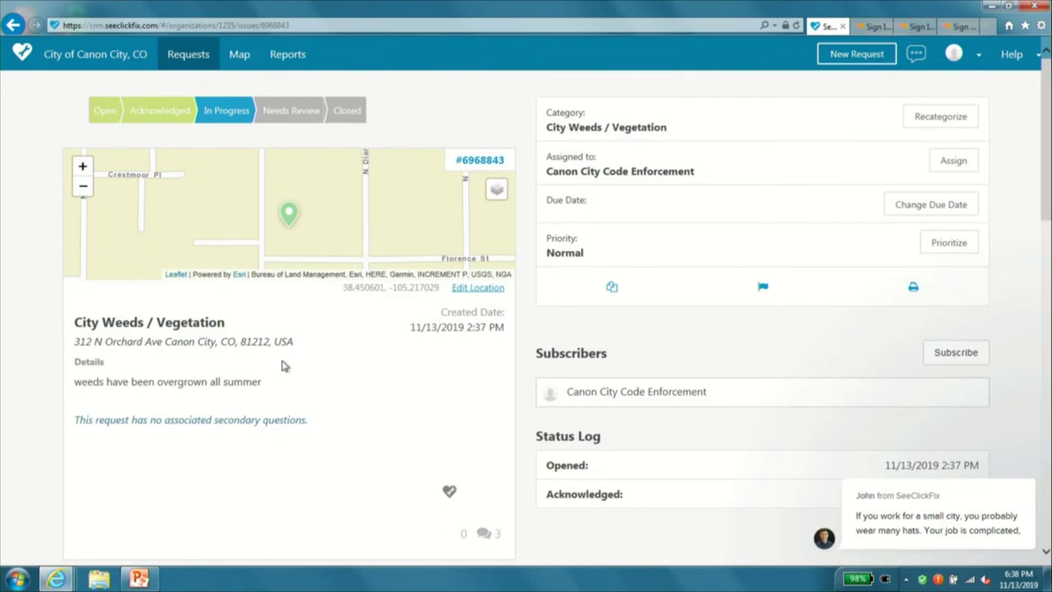
# Examine the weeds request's details, reporter information and status log, and its public and internal comments.
pyautogui.scroll(-3, 281, 365)
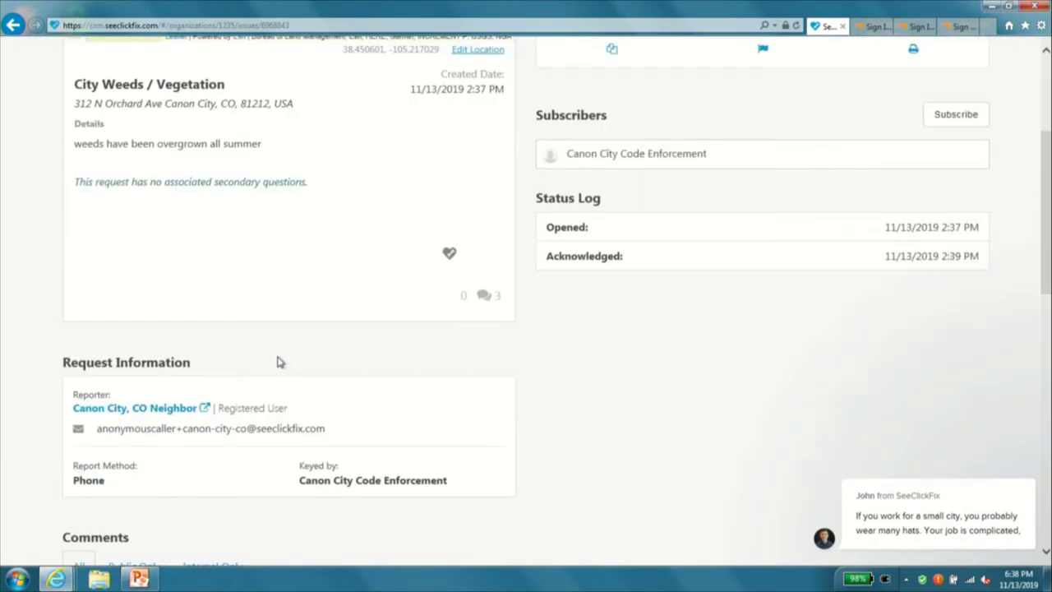
pyautogui.scroll(-3, 281, 362)
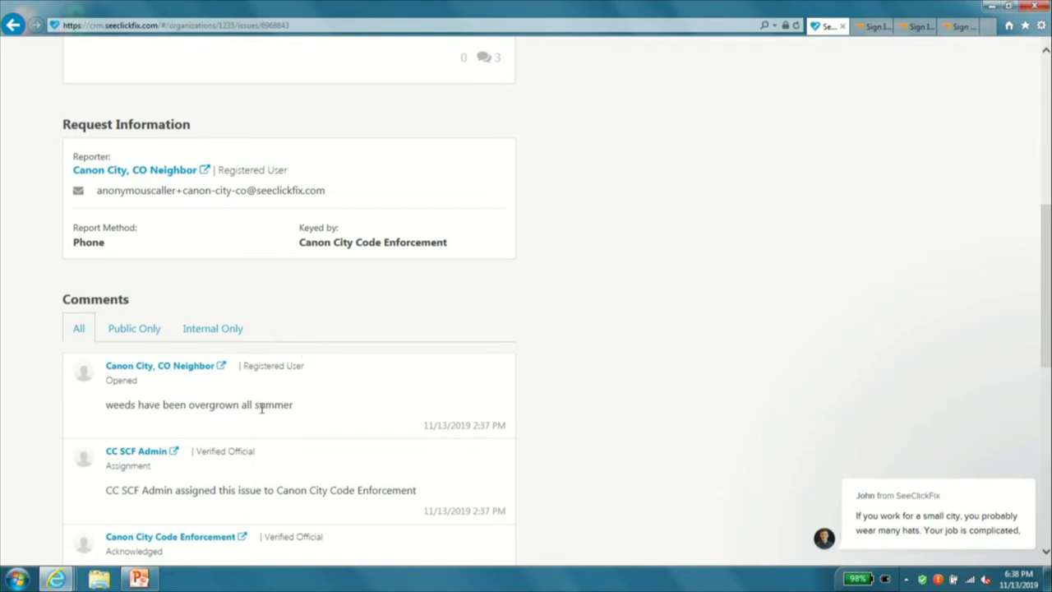
pyautogui.scroll(-1, 255, 406)
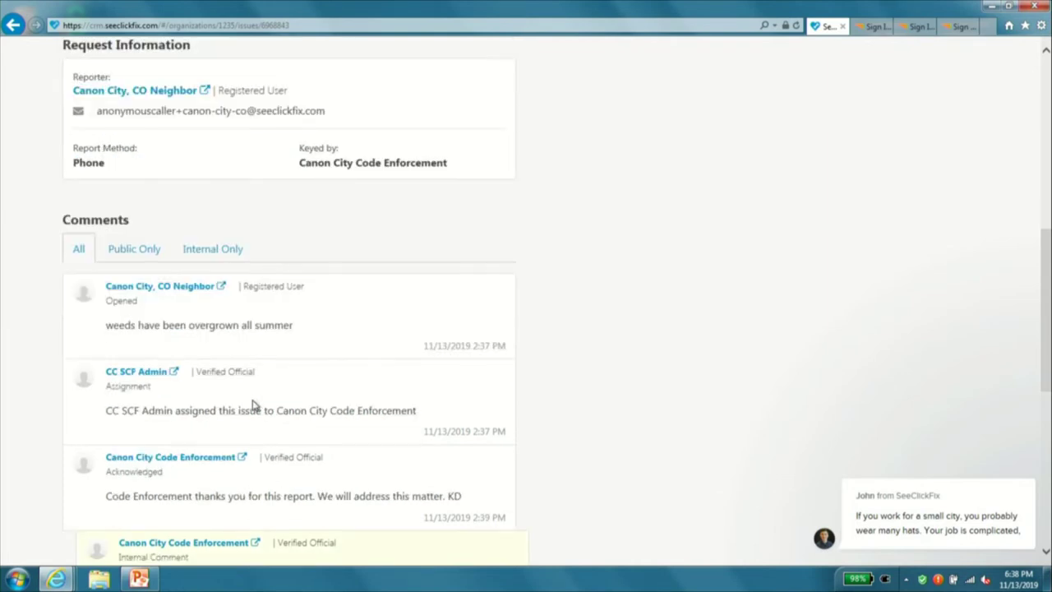
pyautogui.scroll(-2, 257, 405)
pyautogui.scroll(-1, 260, 402)
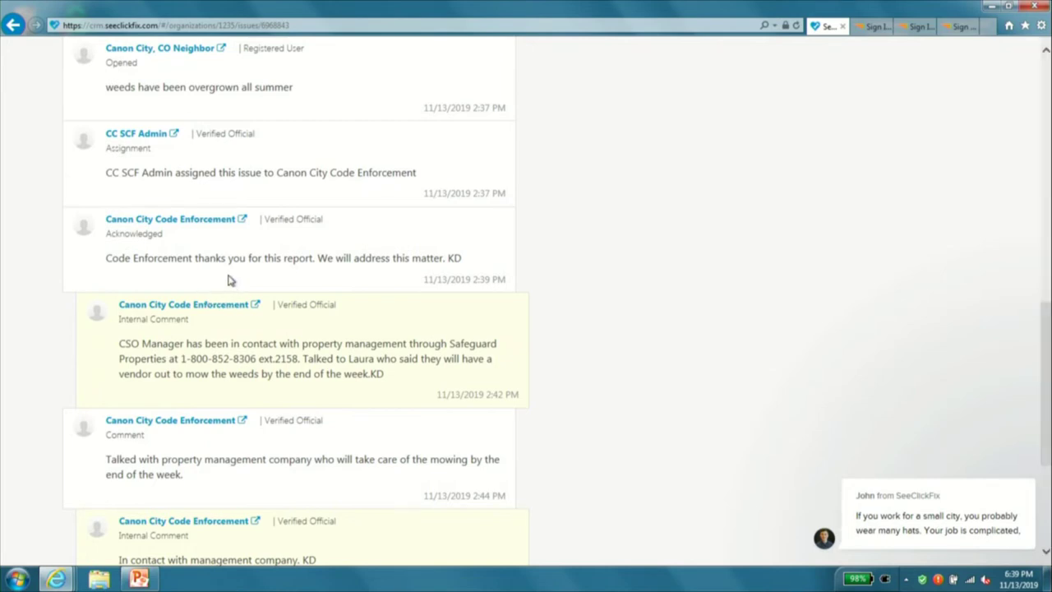
pyautogui.scroll(4, 228, 276)
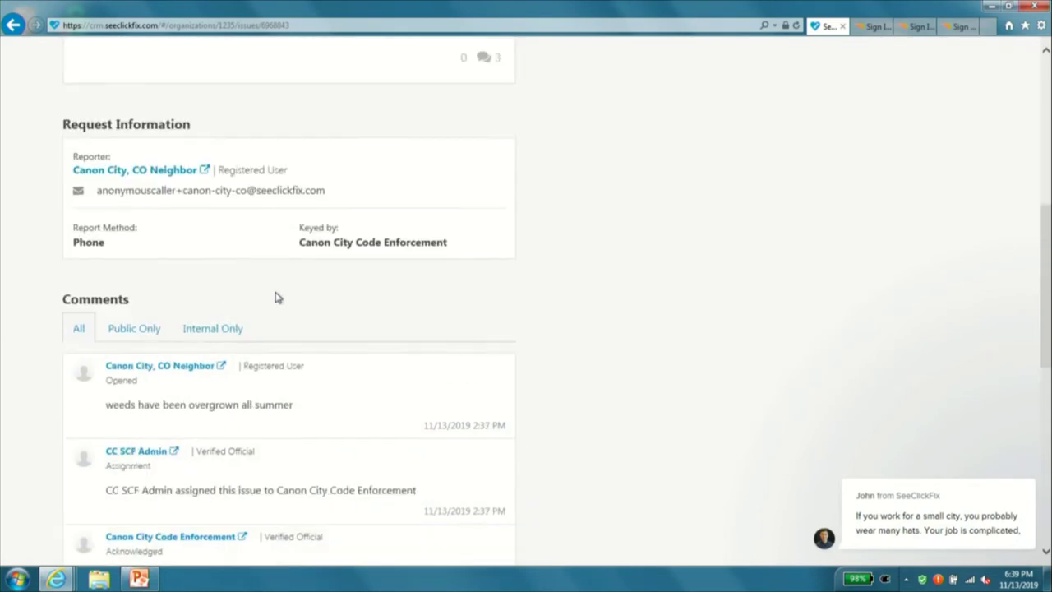
pyautogui.scroll(3, 294, 323)
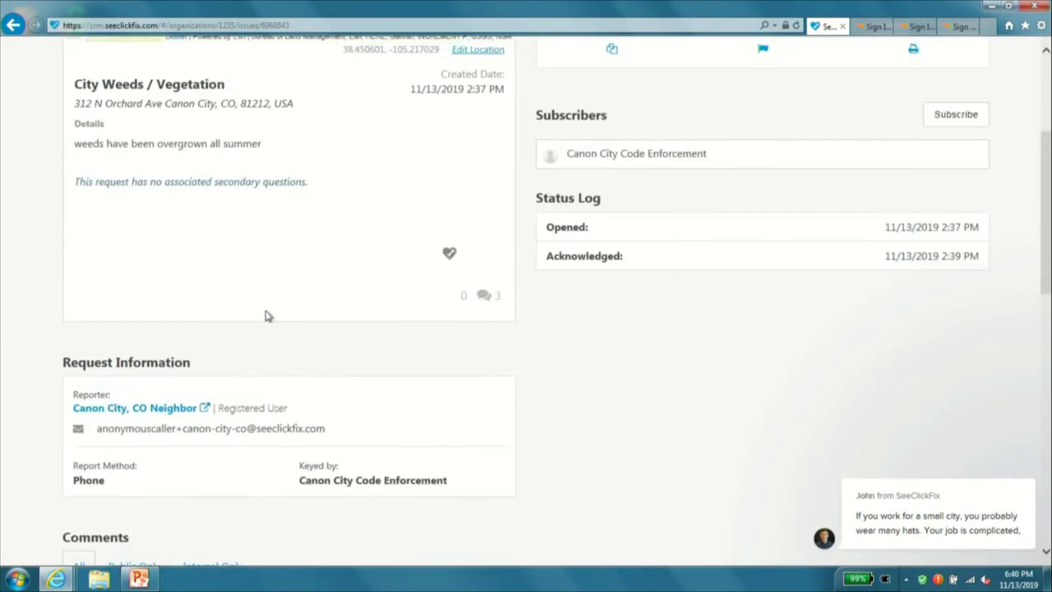
pyautogui.scroll(3, 263, 309)
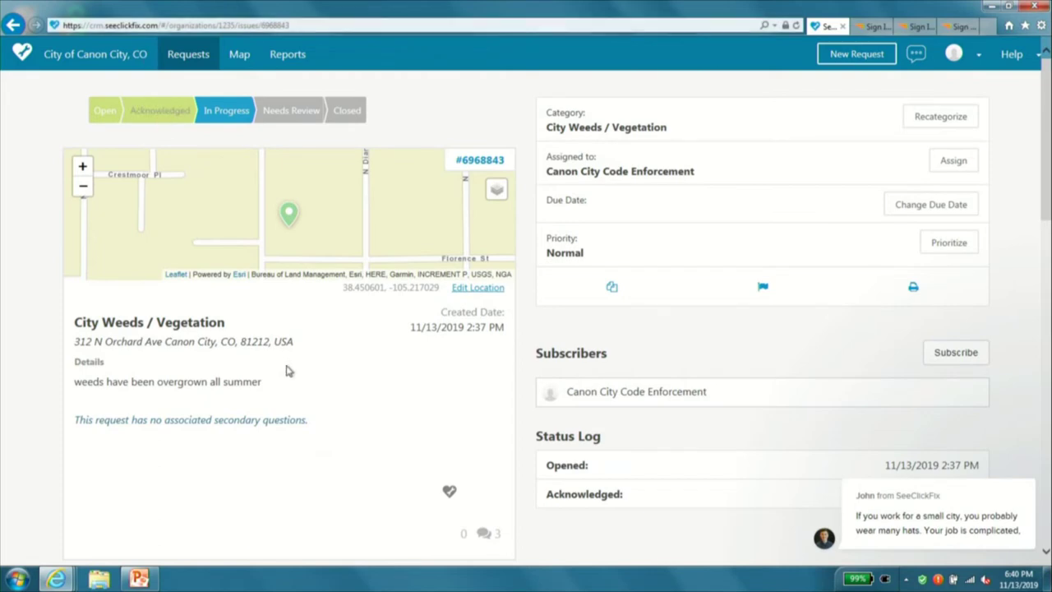
pyautogui.scroll(-3, 278, 368)
pyautogui.scroll(-2, 278, 368)
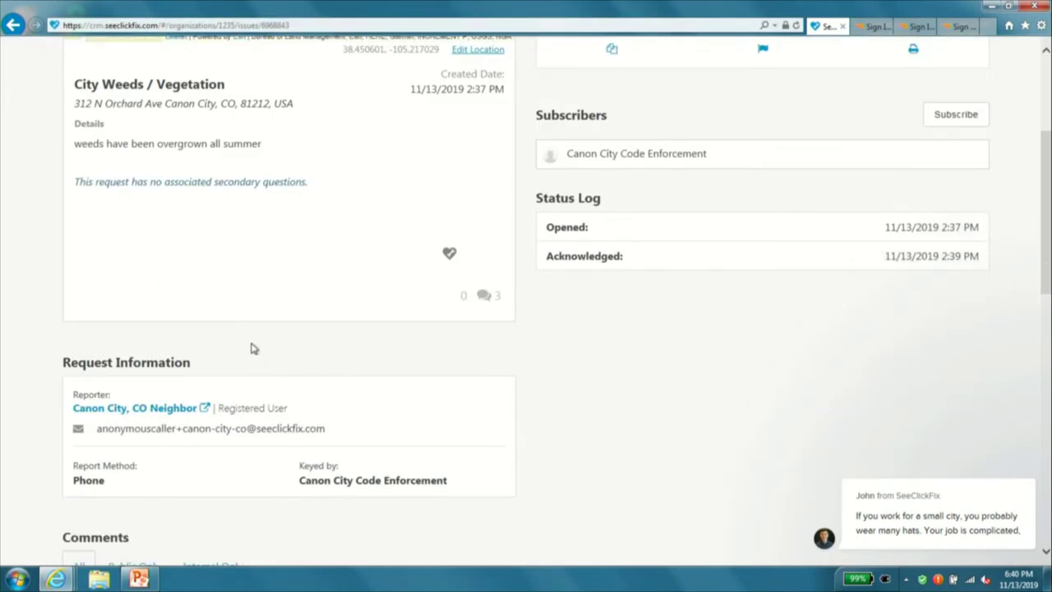
pyautogui.scroll(-5, 253, 348)
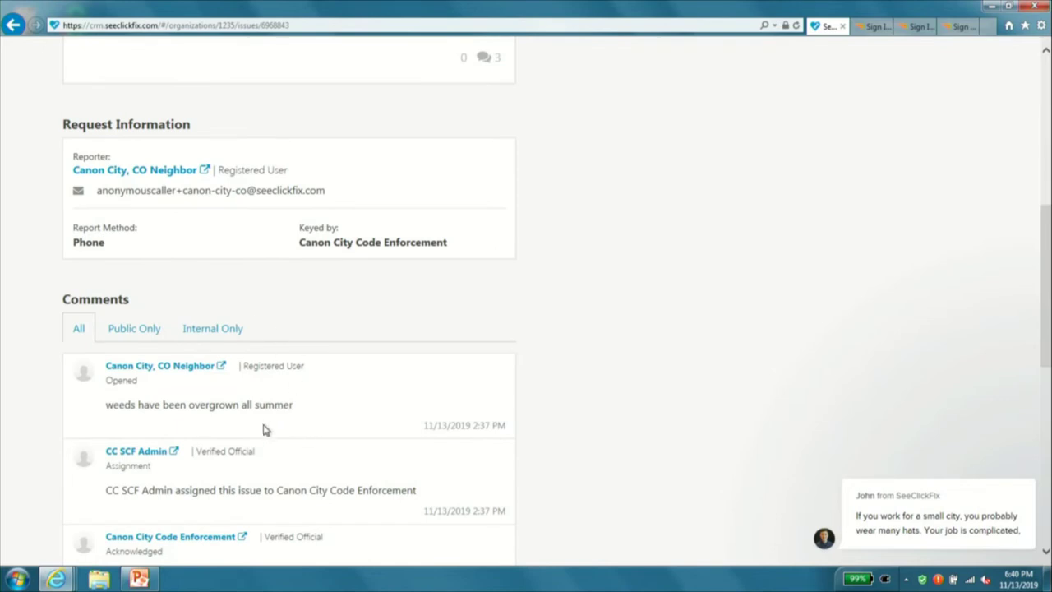
pyautogui.scroll(-3, 263, 423)
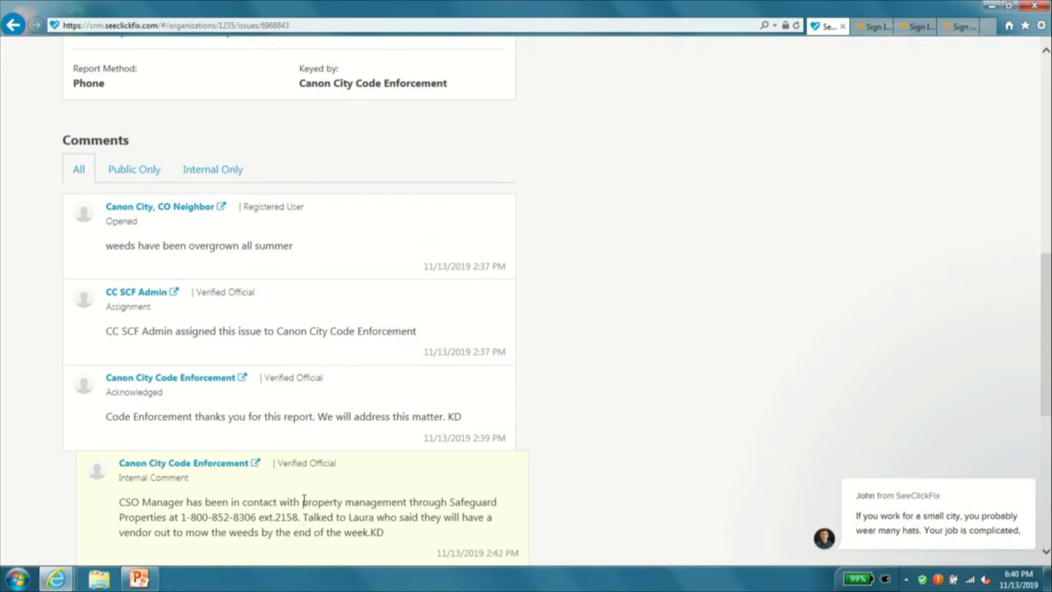
pyautogui.scroll(4, 297, 408)
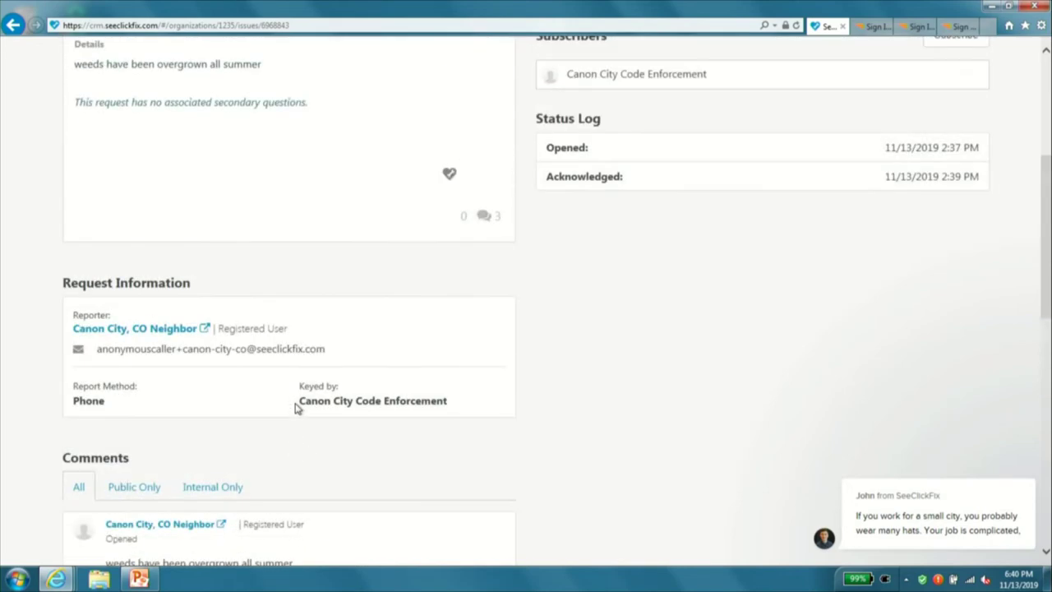